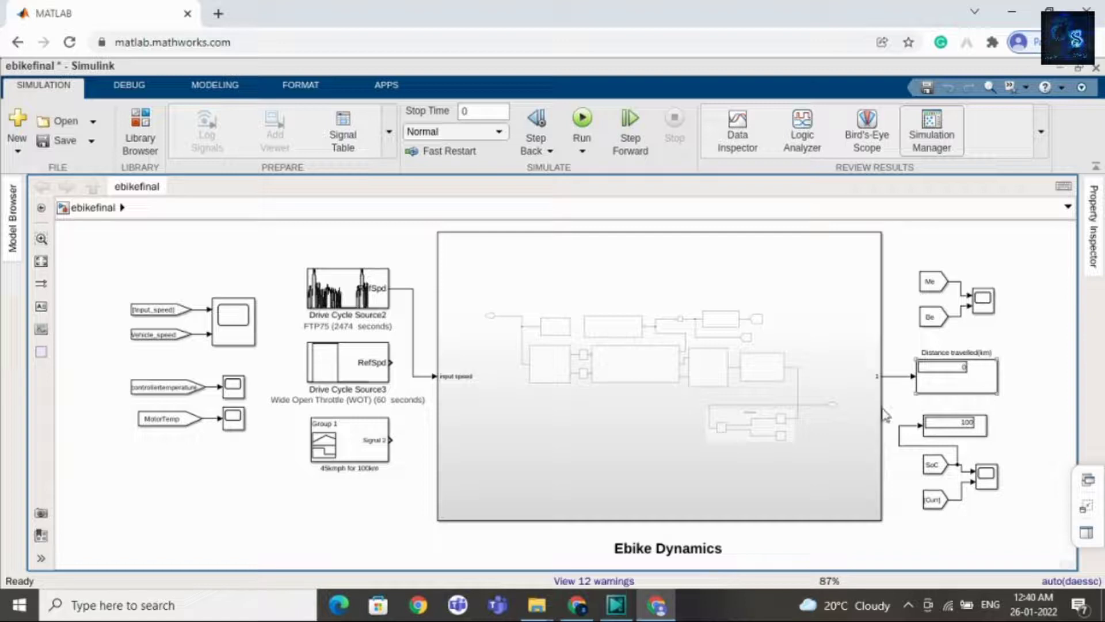
Inspect the Ebike Dynamics subsystem and the Drive Cycle Source2, Source3 and Group 1 blocks.
{"action": "left_click", "coordinate": [846, 437]}
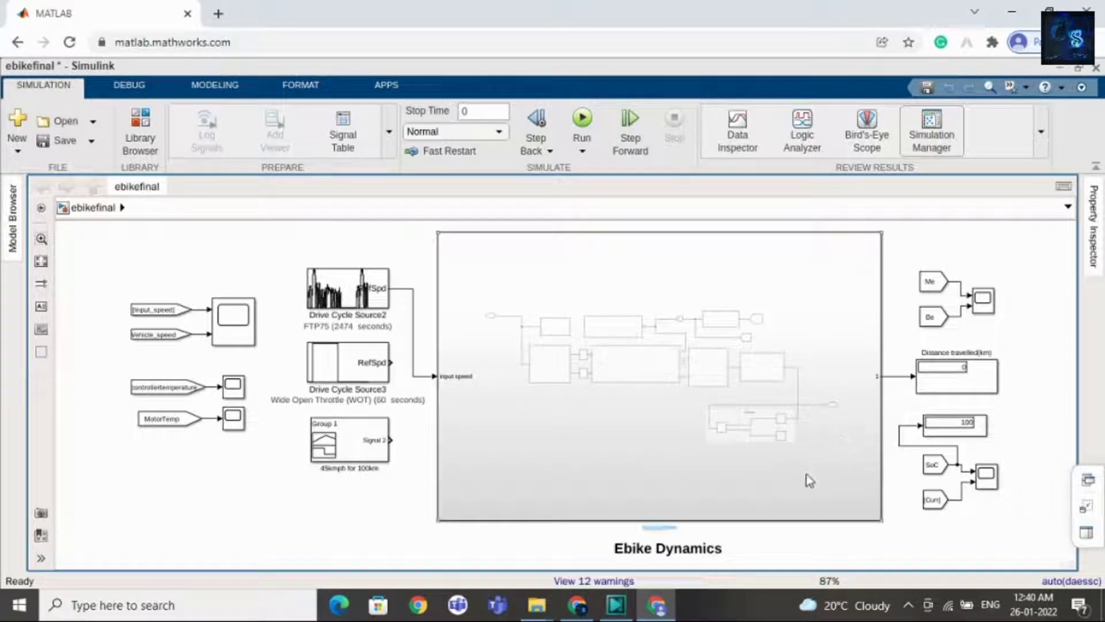
{"action": "left_click", "coordinate": [696, 552]}
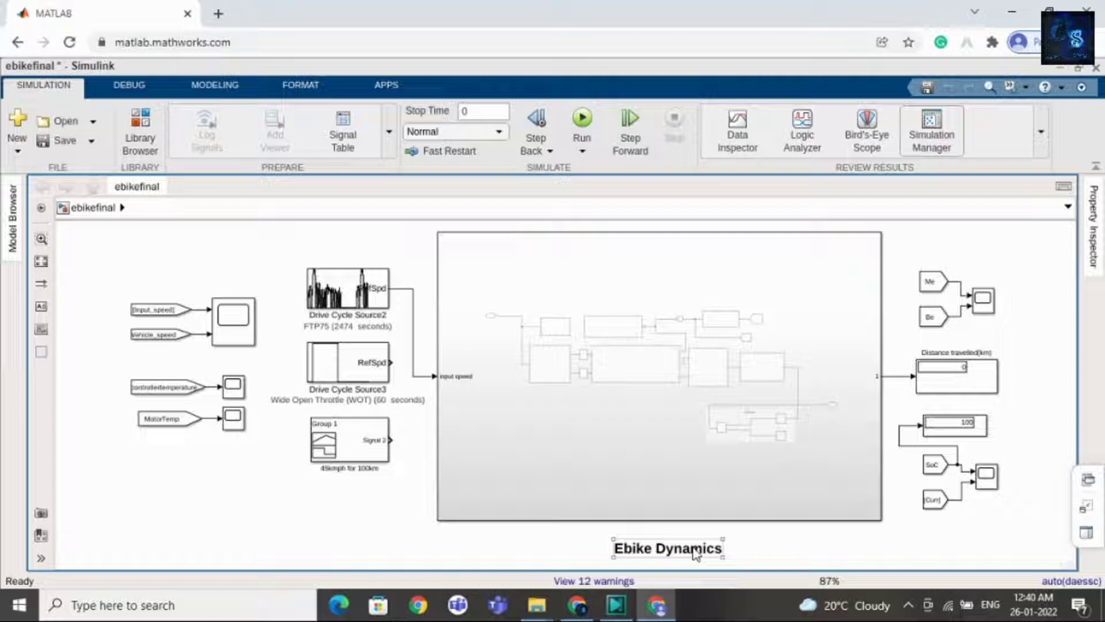
{"action": "left_click", "coordinate": [1027, 423]}
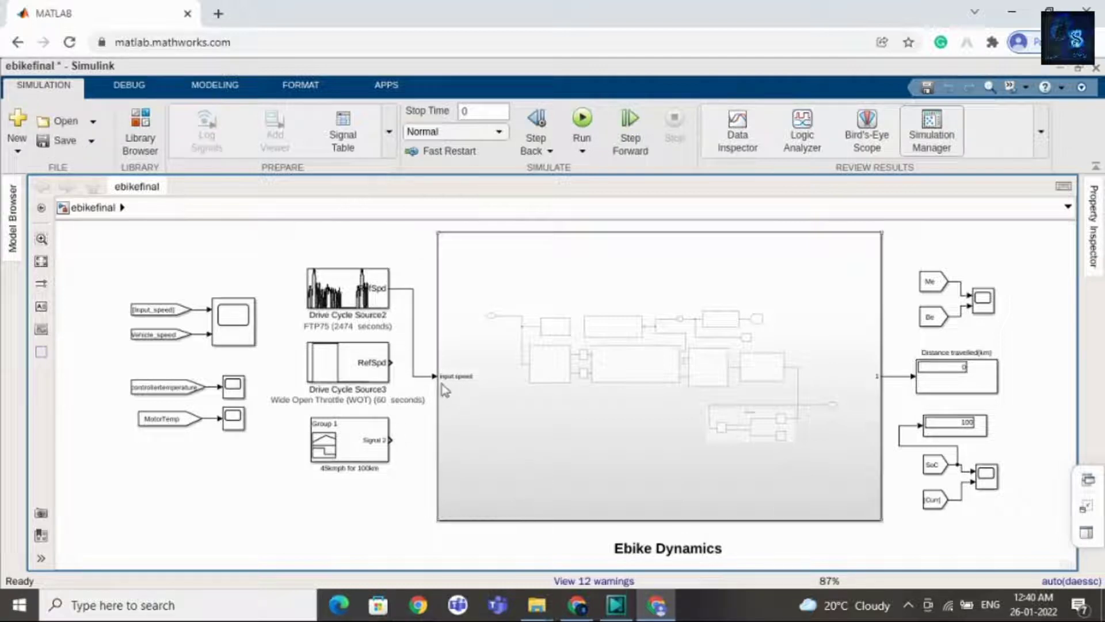
{"action": "left_click", "coordinate": [353, 305]}
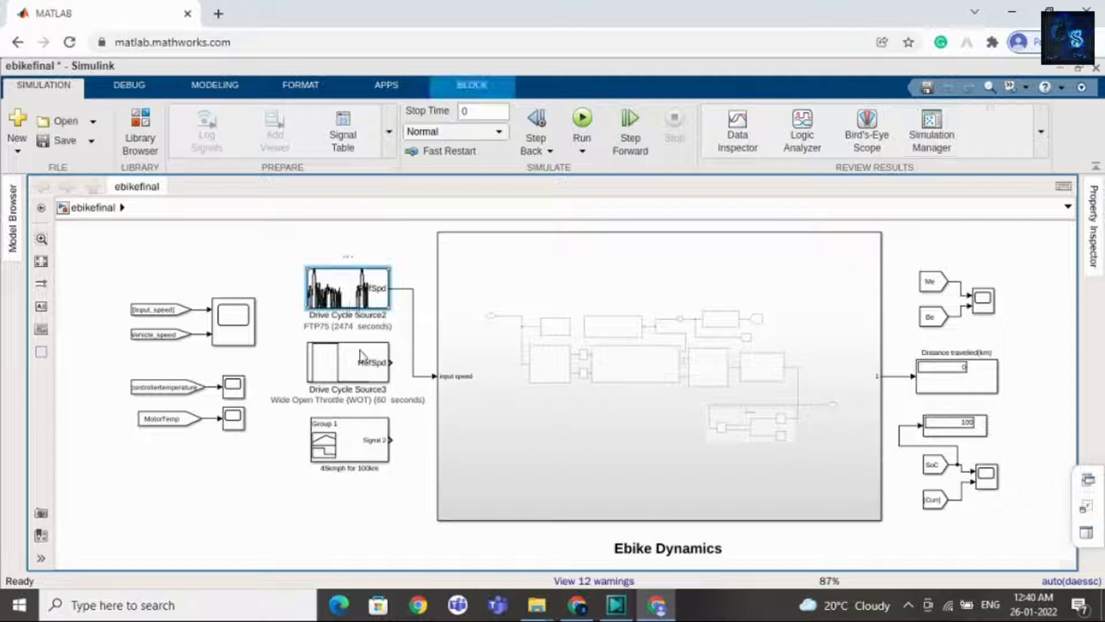
{"action": "left_click", "coordinate": [356, 377]}
{"action": "left_click", "coordinate": [354, 449]}
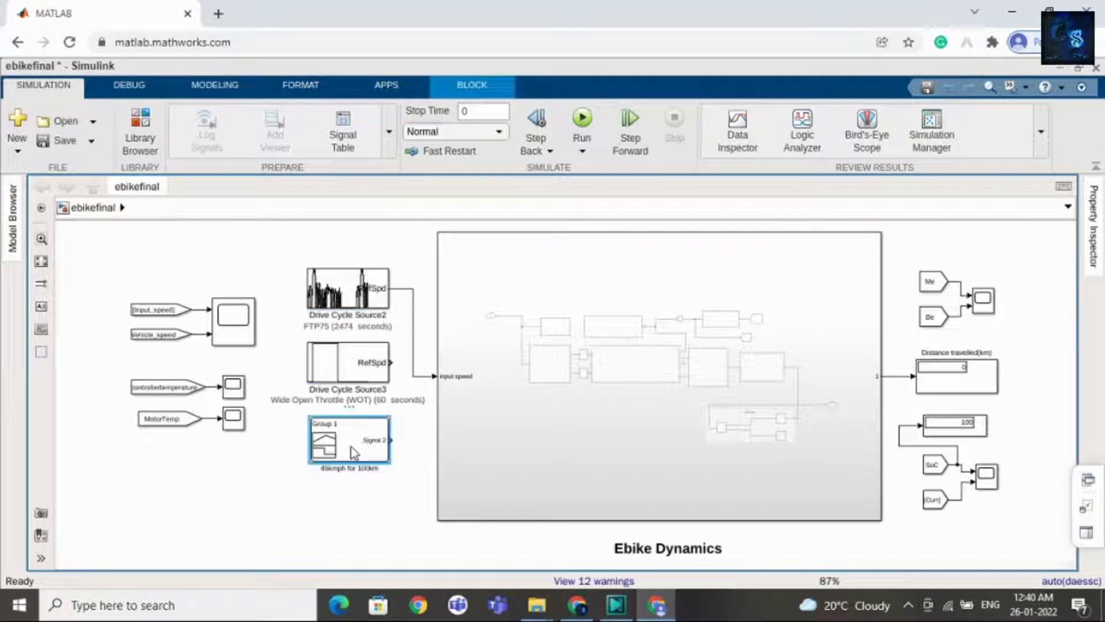
{"action": "left_click", "coordinate": [346, 364]}
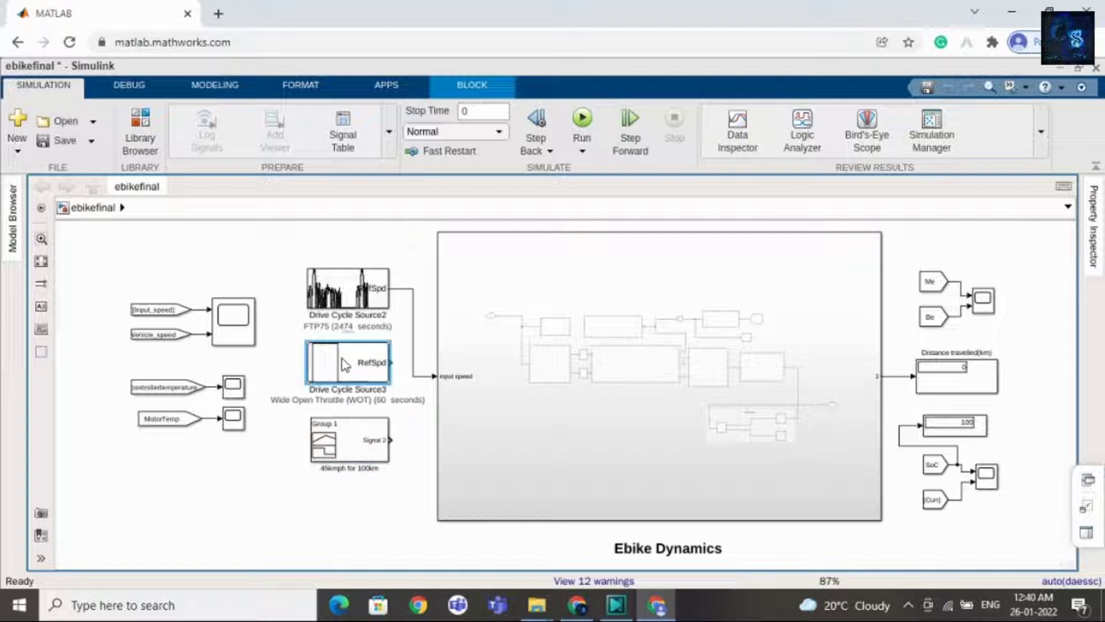
{"action": "left_click", "coordinate": [353, 286]}
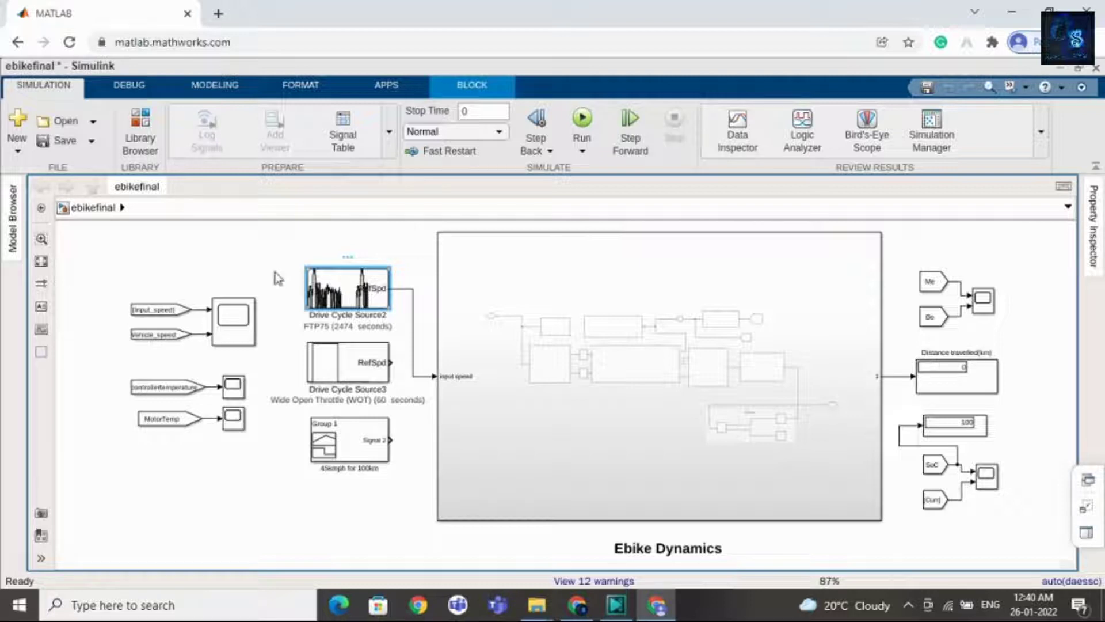
{"action": "left_click", "coordinate": [259, 335]}
Check the speed and Me/Be scopes and the Distance travelled displays, fitting the model in view.
{"action": "left_click", "coordinate": [247, 334]}
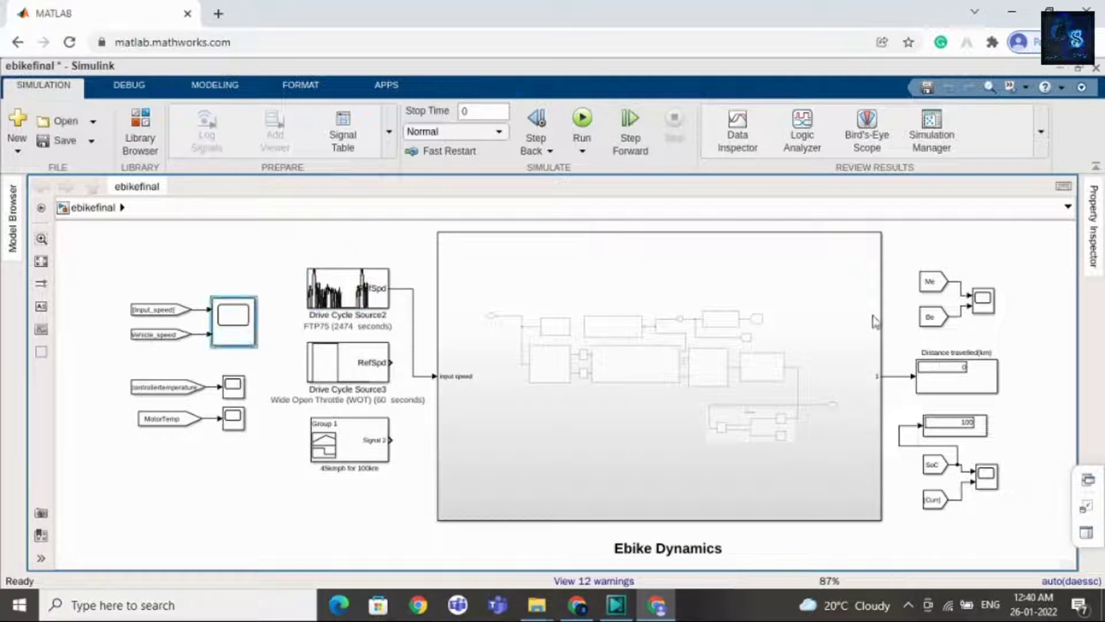
{"action": "left_click", "coordinate": [982, 308]}
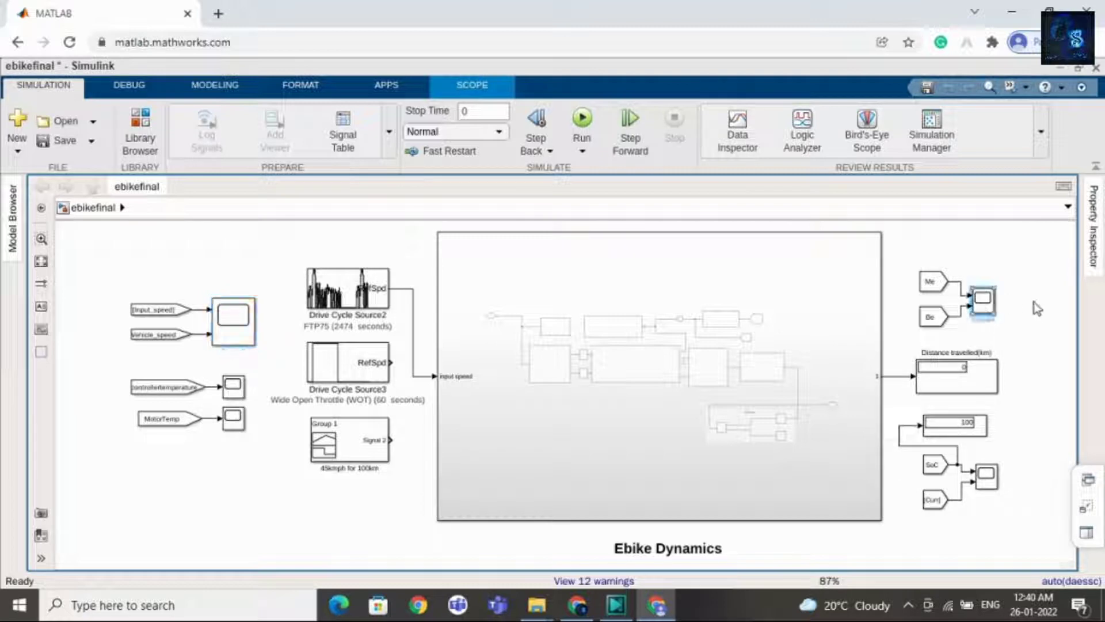
{"action": "left_click", "coordinate": [994, 381]}
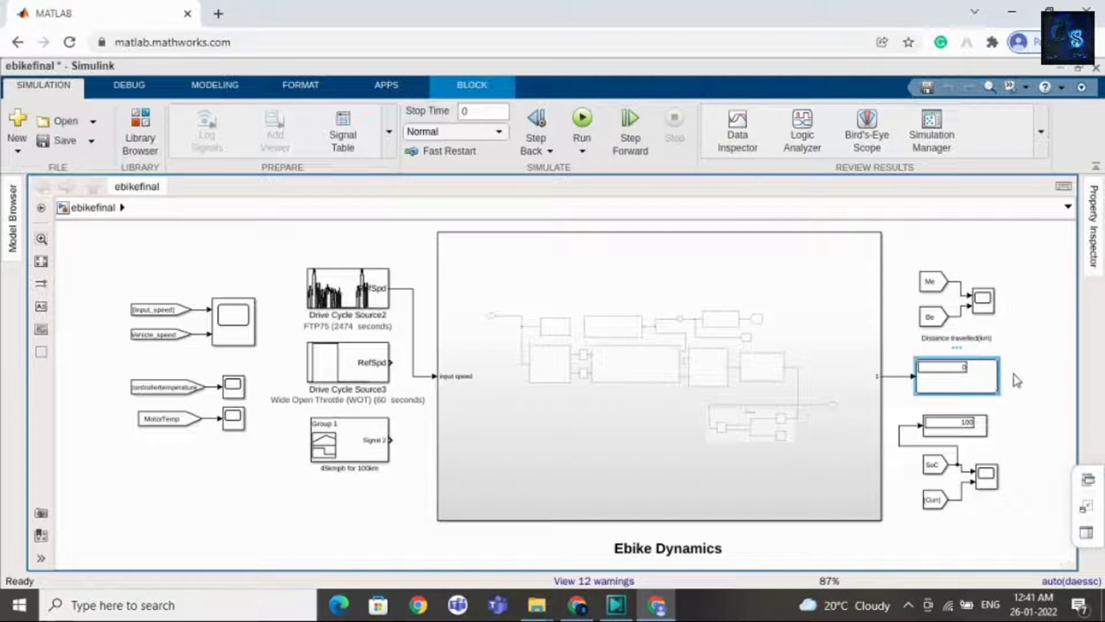
{"action": "scroll", "coordinate": [1035, 407], "scroll_direction": "up", "scroll_amount": 3}
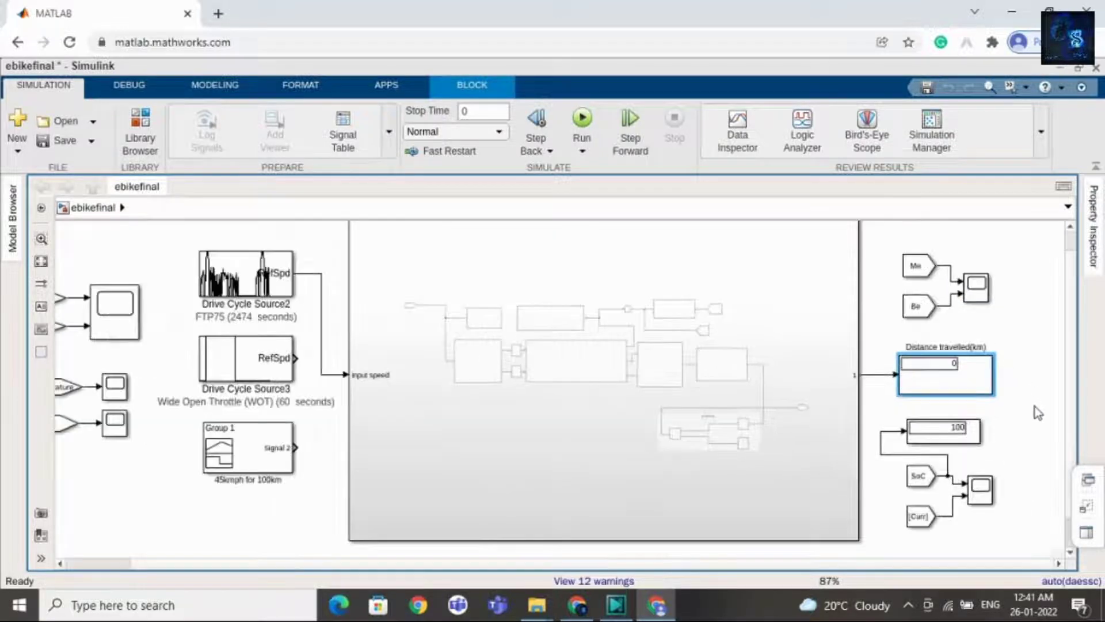
{"action": "left_click", "coordinate": [1037, 335]}
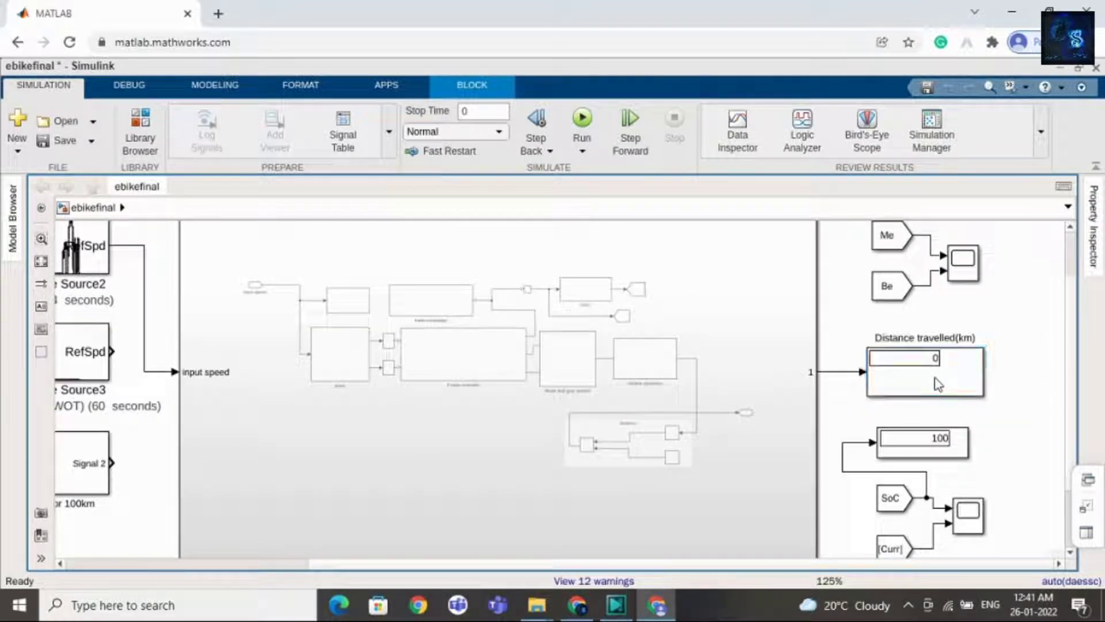
{"action": "left_click", "coordinate": [938, 385]}
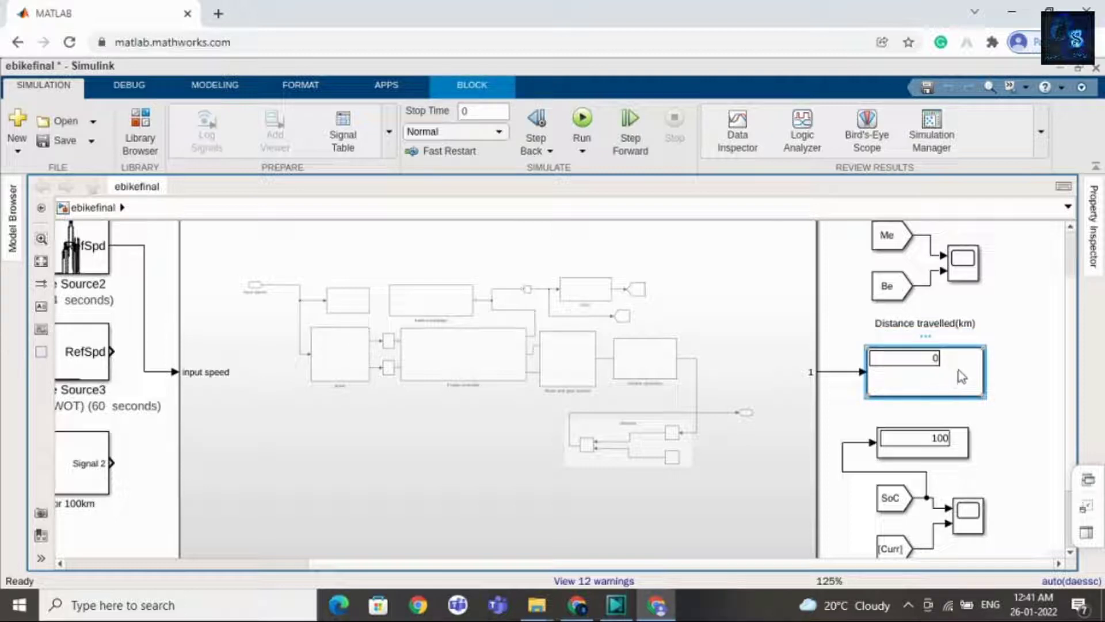
{"action": "left_click", "coordinate": [956, 452]}
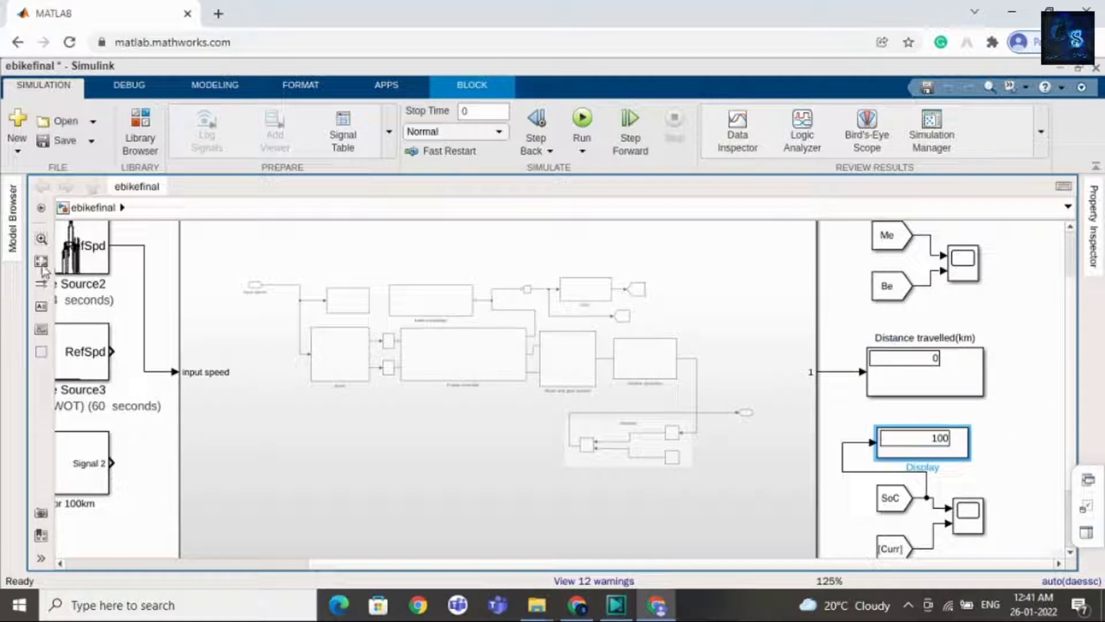
{"action": "key", "text": "space"}
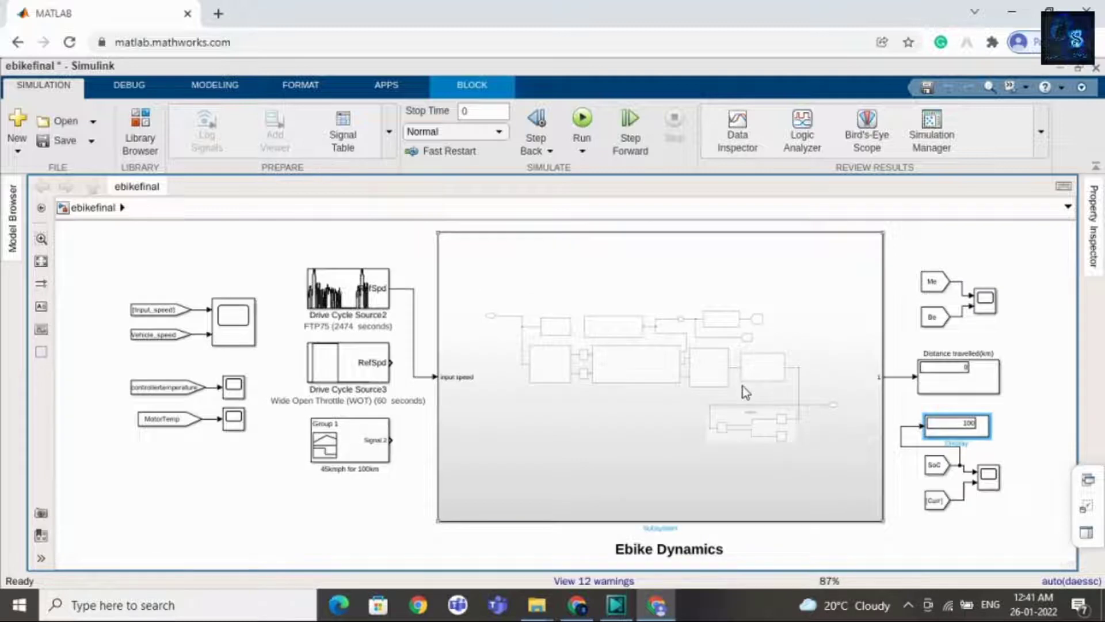
{"action": "left_click", "coordinate": [746, 391]}
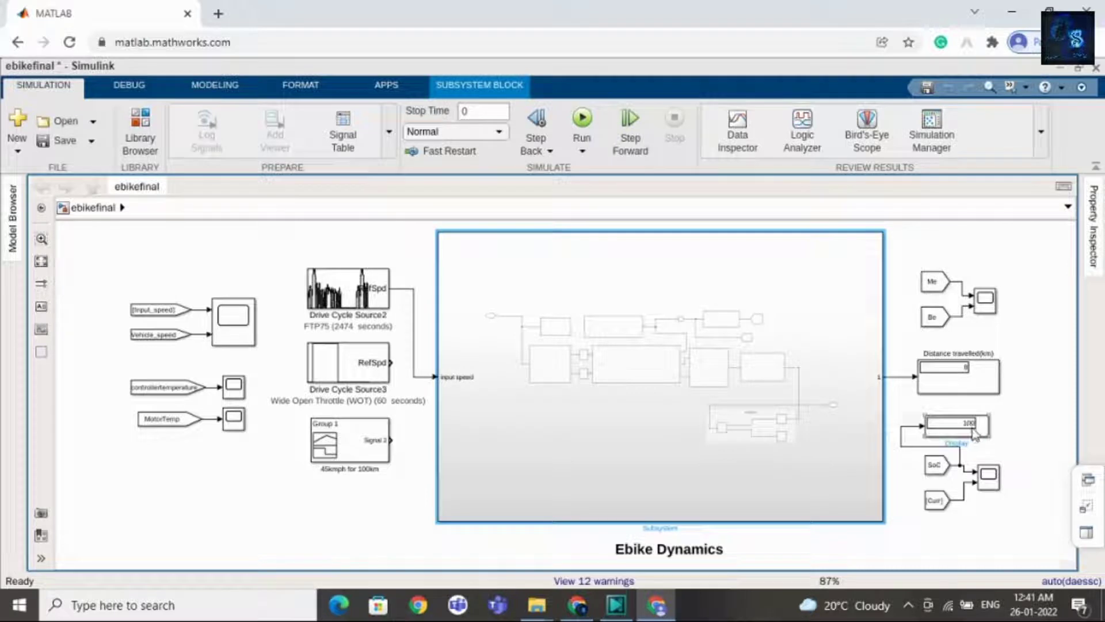
Enter Ebike Dynamics, review the driver, battery package and Power controller blocks, then open Vehicle dynamics.
{"action": "double_click", "coordinate": [723, 423]}
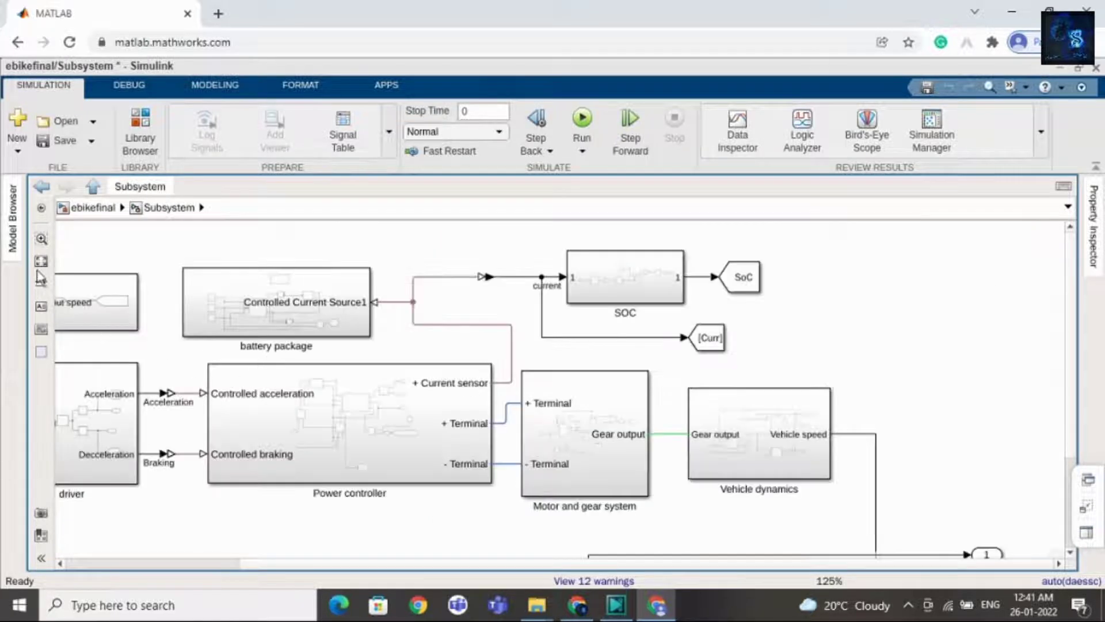
{"action": "key", "text": "space"}
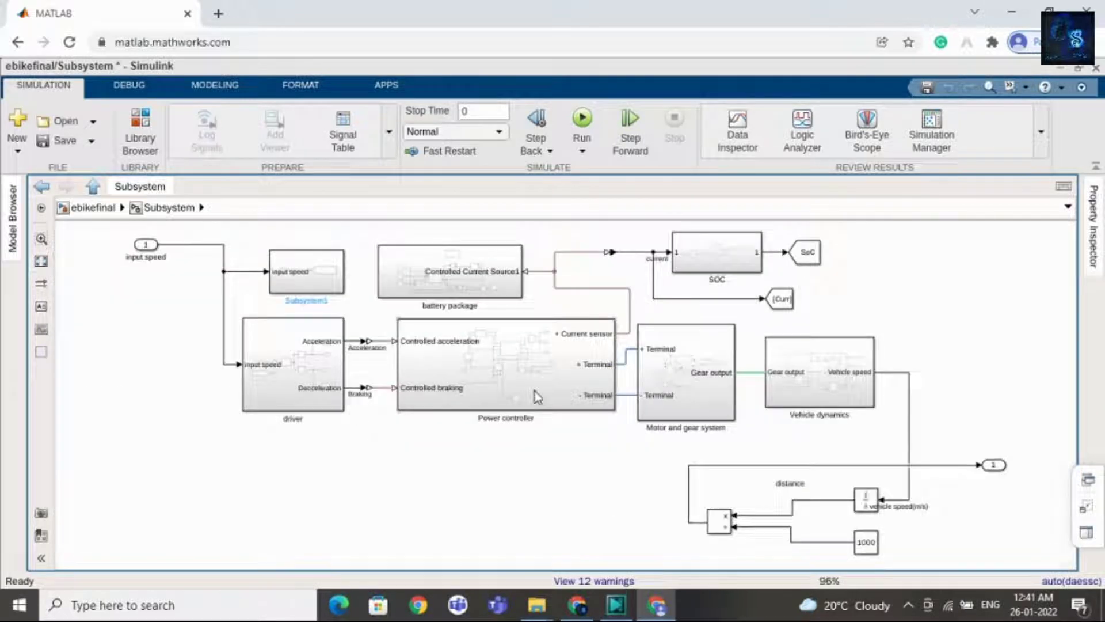
{"action": "left_click", "coordinate": [302, 381]}
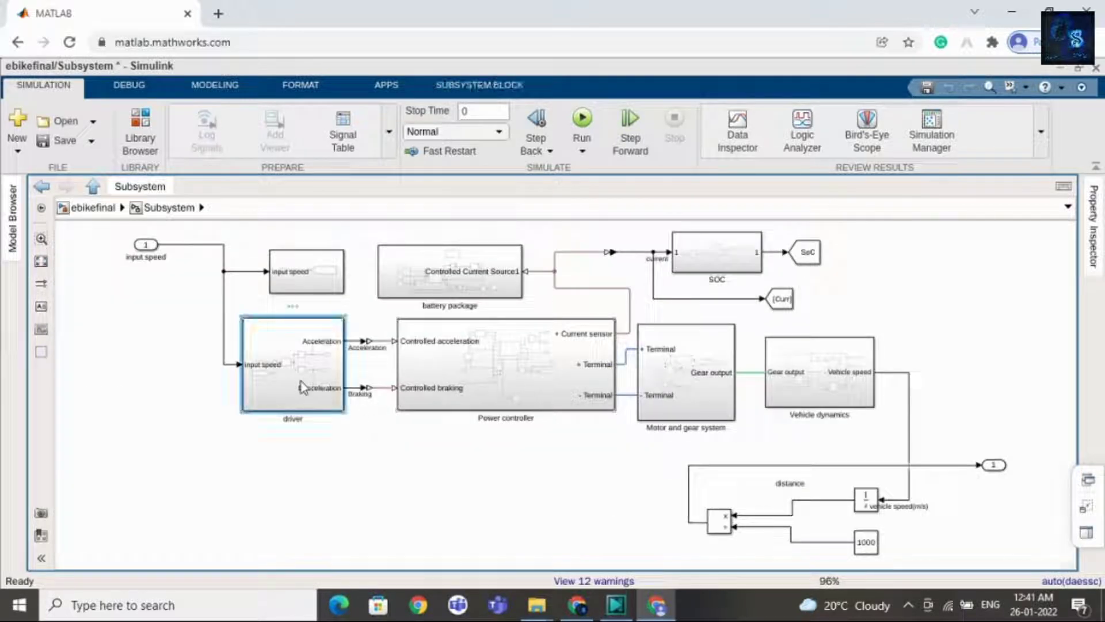
{"action": "left_click", "coordinate": [416, 289]}
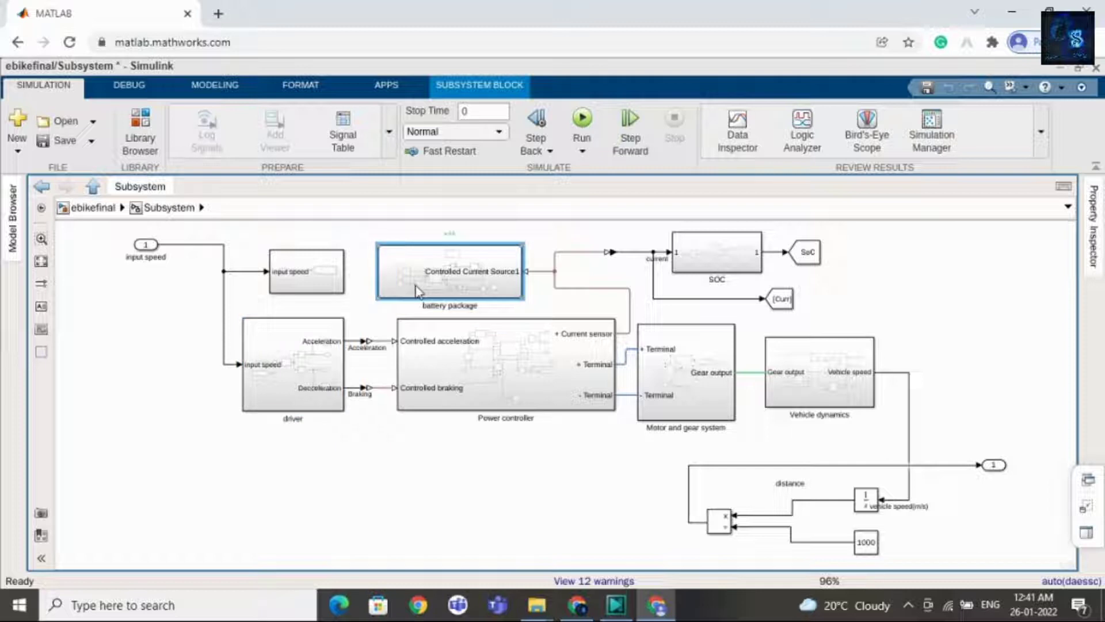
{"action": "left_click", "coordinate": [492, 350]}
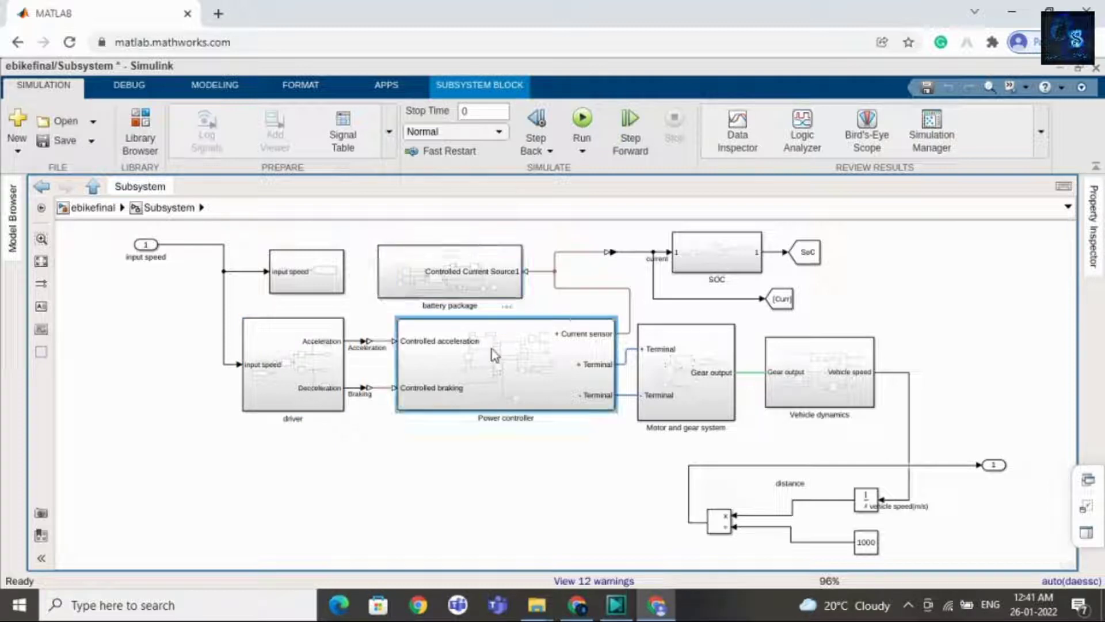
{"action": "left_click", "coordinate": [722, 385]}
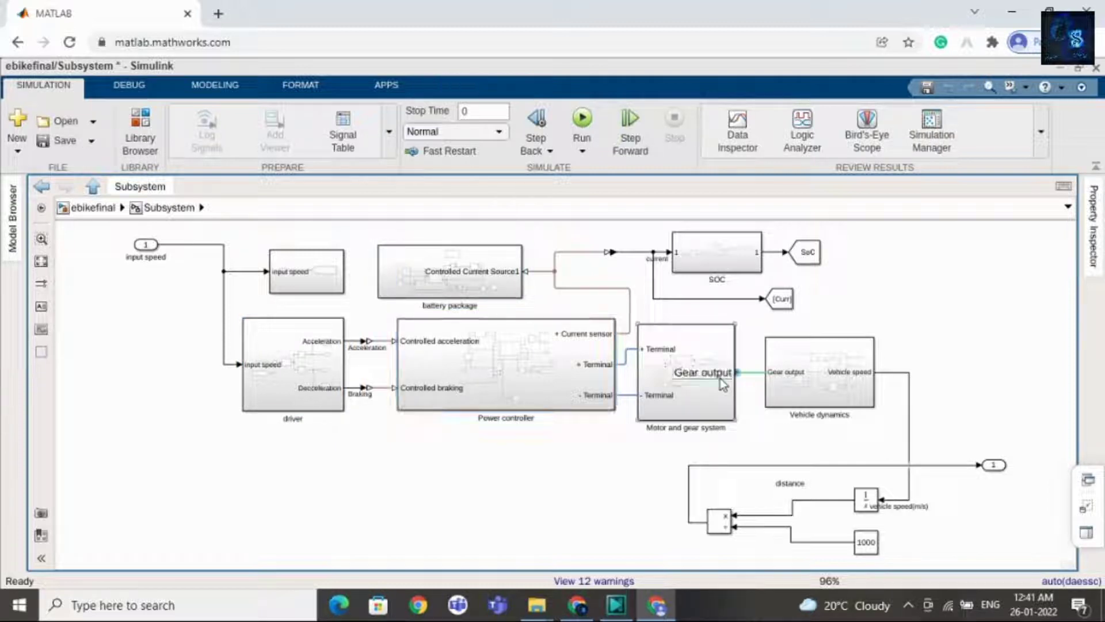
{"action": "left_click", "coordinate": [821, 381]}
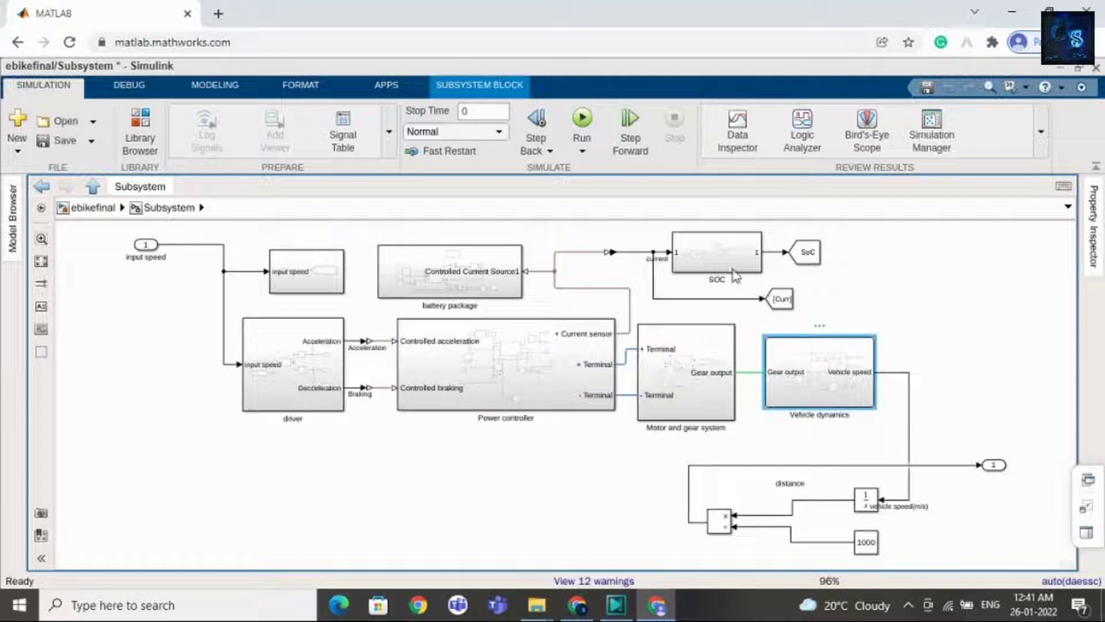
{"action": "double_click", "coordinate": [823, 365]}
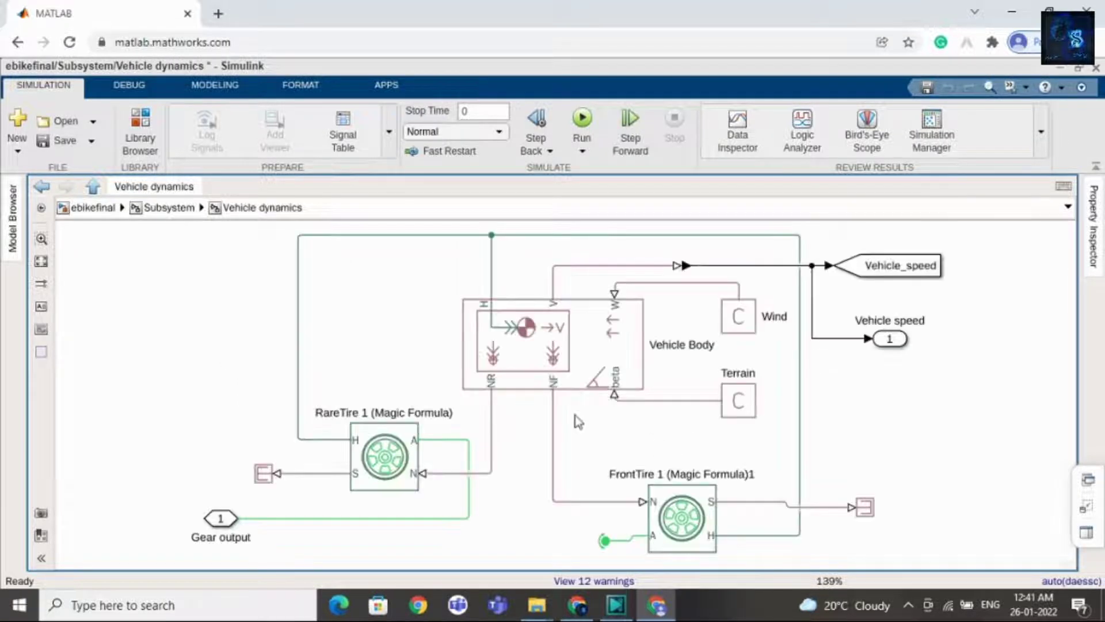
{"action": "left_click", "coordinate": [664, 516]}
{"action": "left_click", "coordinate": [391, 466]}
{"action": "left_click", "coordinate": [354, 390]}
Return to Subsystem, look over the Power controller and Motor and gear blocks, and enter battery package.
{"action": "left_click", "coordinate": [142, 214]}
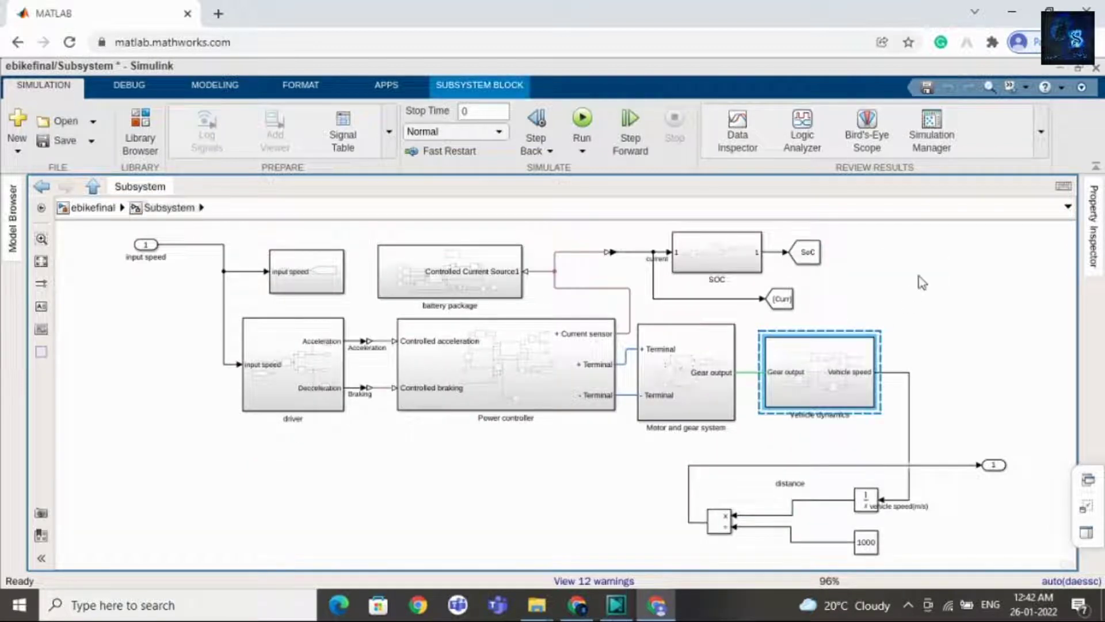
{"action": "left_click", "coordinate": [919, 277]}
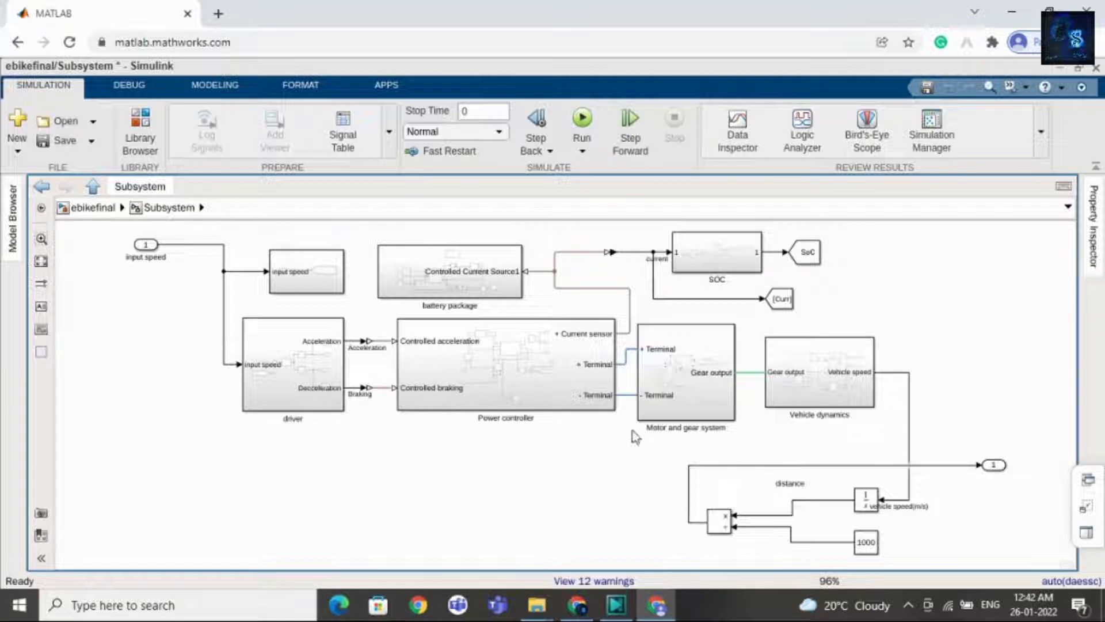
{"action": "left_click", "coordinate": [536, 392]}
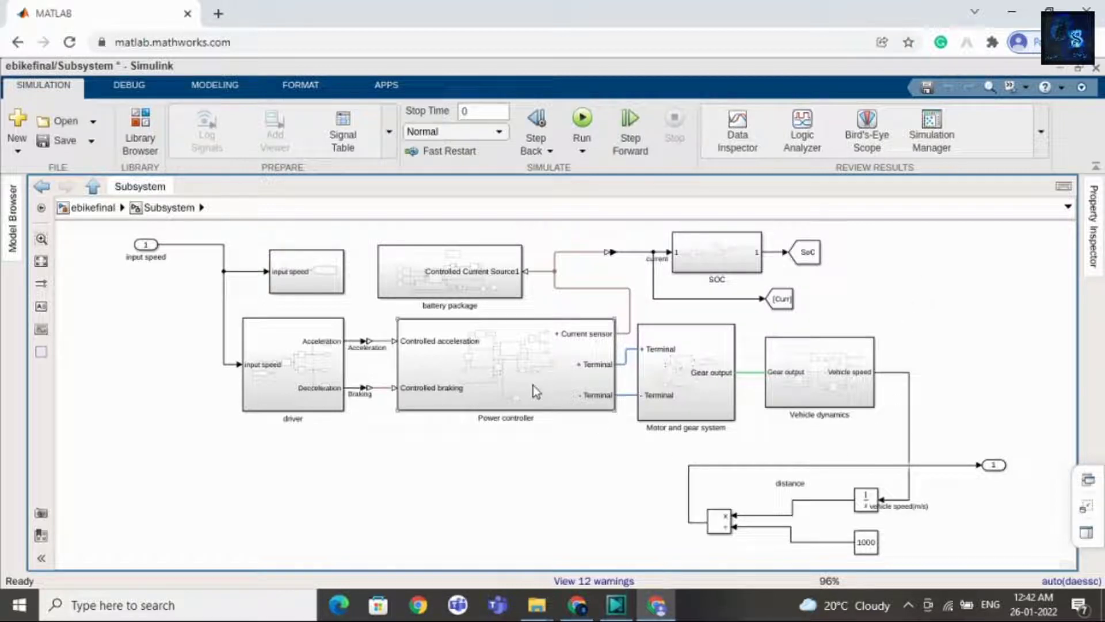
{"action": "left_click", "coordinate": [672, 389]}
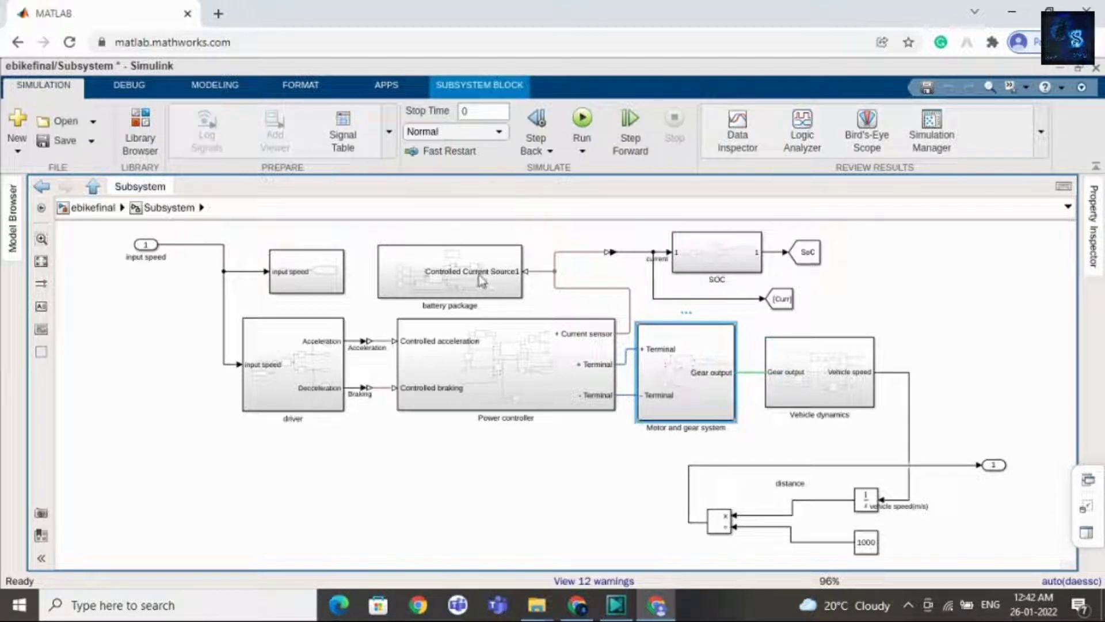
{"action": "left_click", "coordinate": [463, 331]}
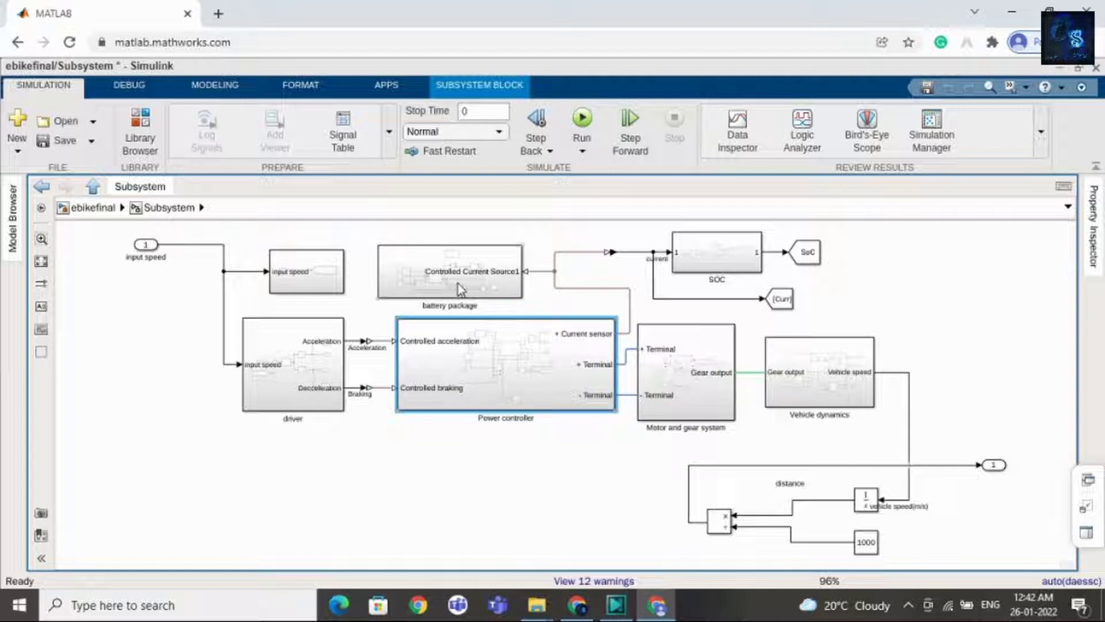
{"action": "left_click", "coordinate": [461, 287]}
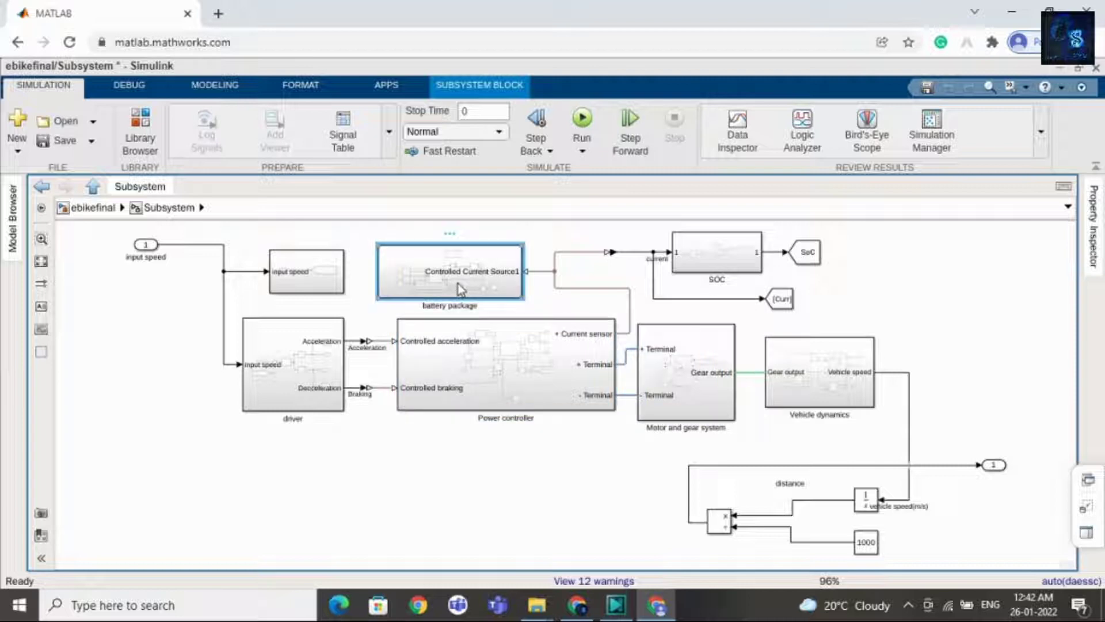
{"action": "double_click", "coordinate": [461, 288]}
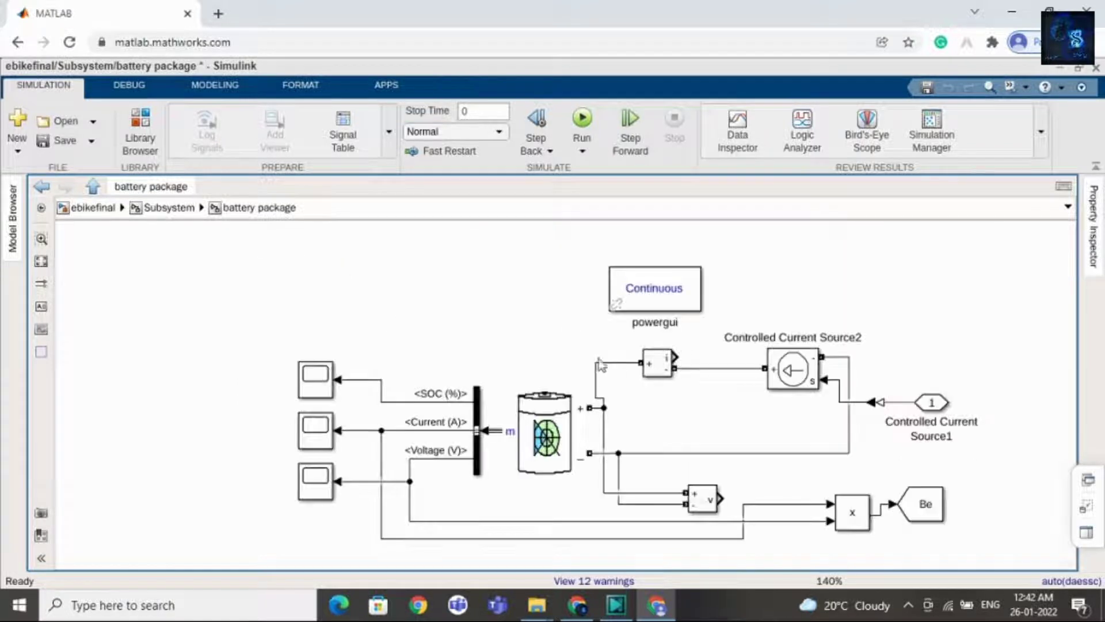
Review Battery1's Lithium-Ion parameters (72 V, 22 Ah, 100% charge) and go back up to Subsystem.
{"action": "left_click", "coordinate": [560, 444]}
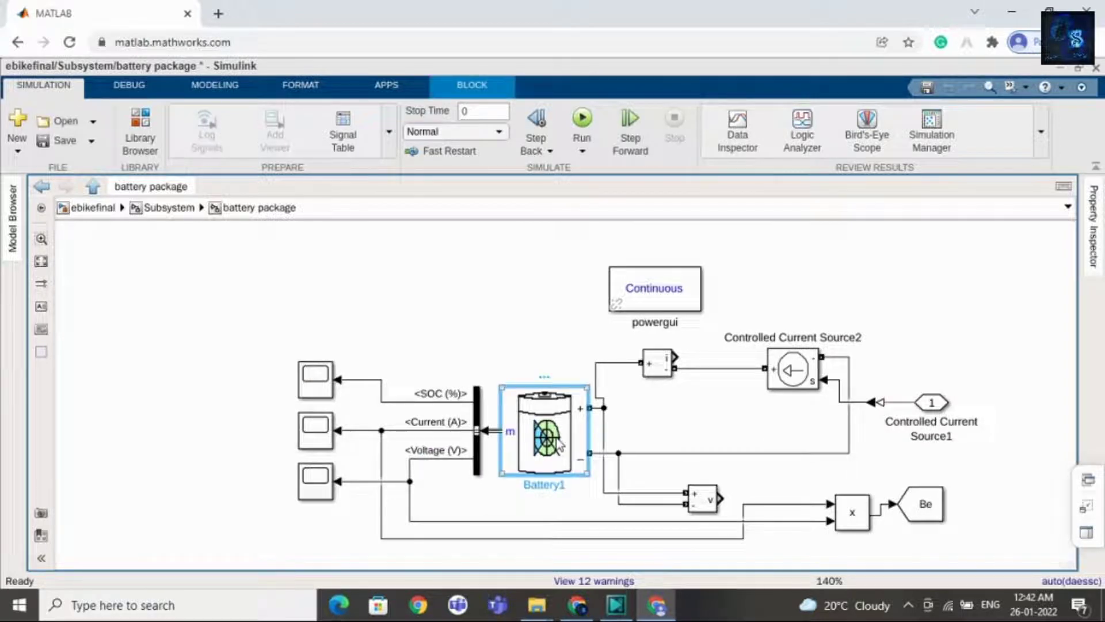
{"action": "double_click", "coordinate": [560, 444]}
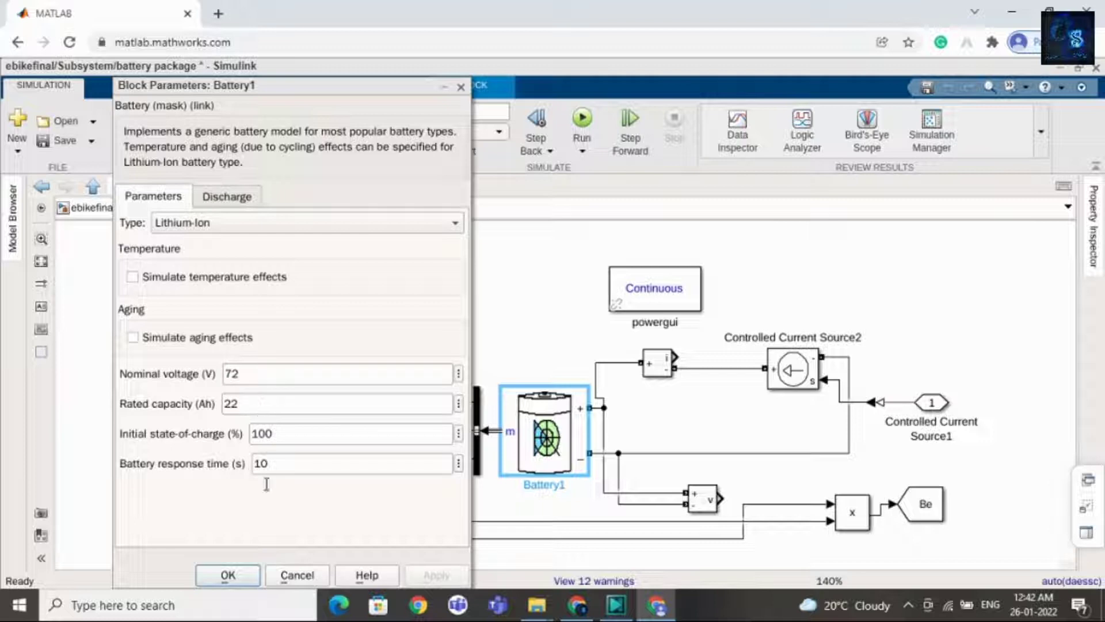
{"action": "key", "text": "Return"}
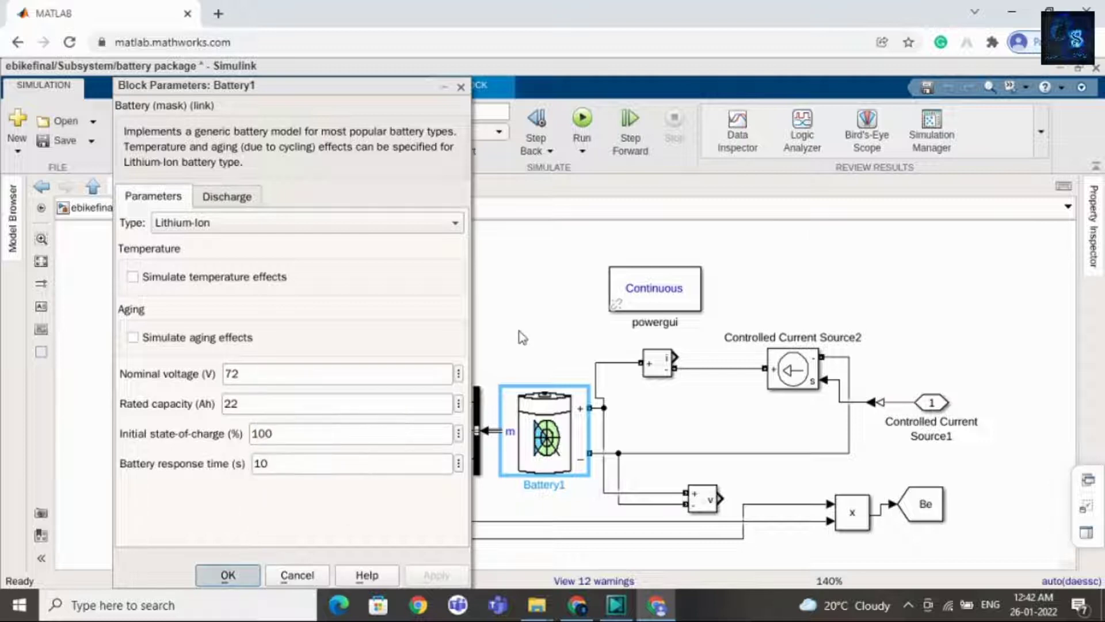
{"action": "left_click", "coordinate": [522, 336]}
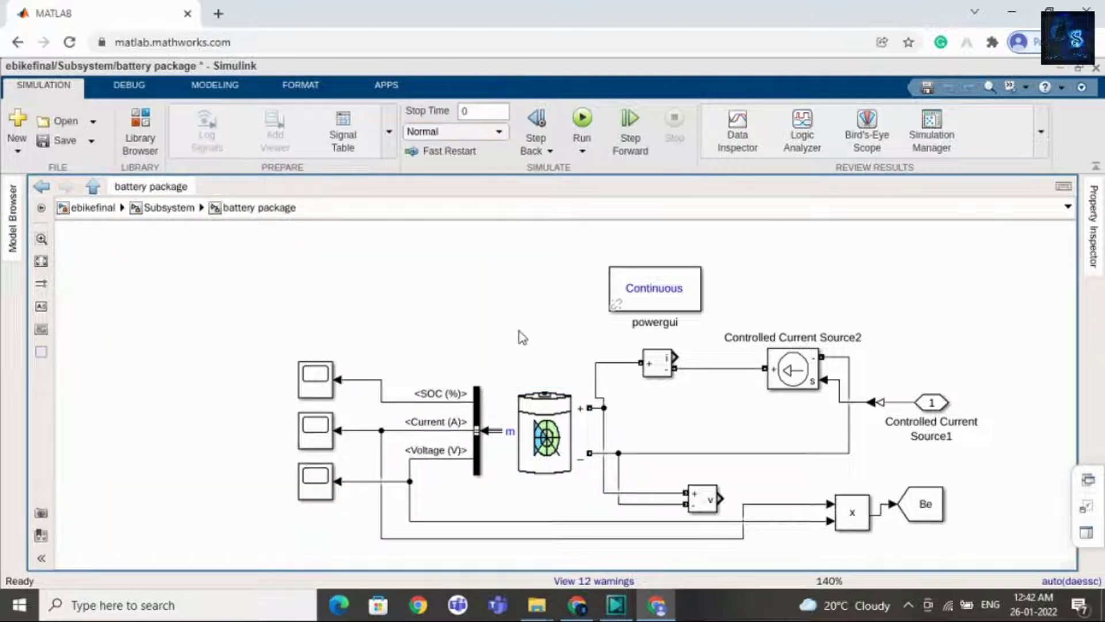
{"action": "left_click", "coordinate": [169, 208]}
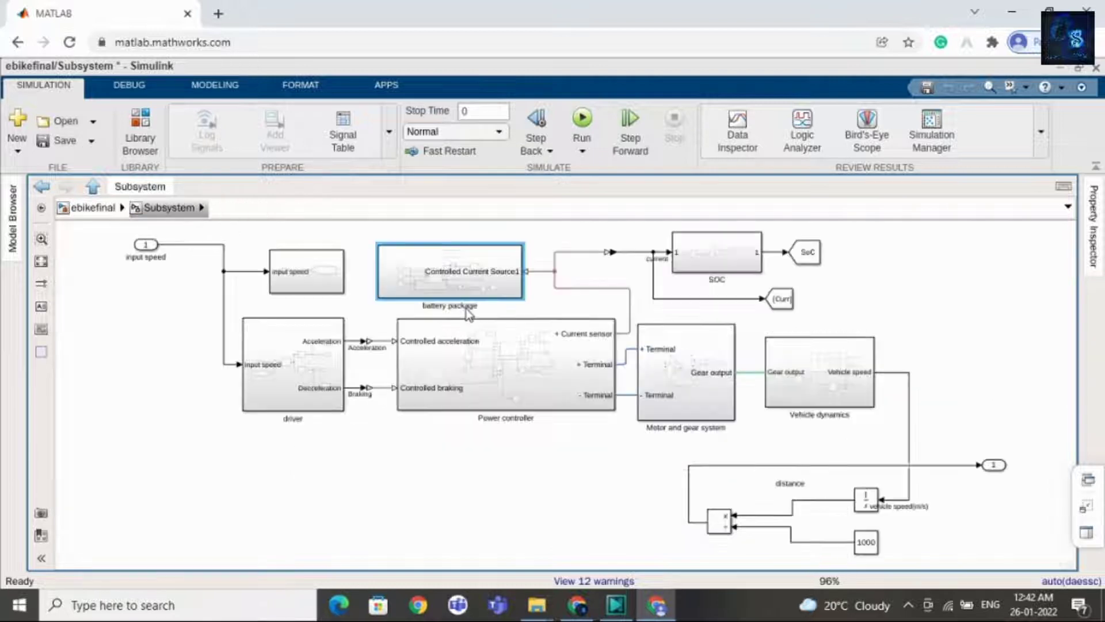
Go up to the top-level ebikefinal model and run it with stop time 0.
{"action": "left_click", "coordinate": [374, 436]}
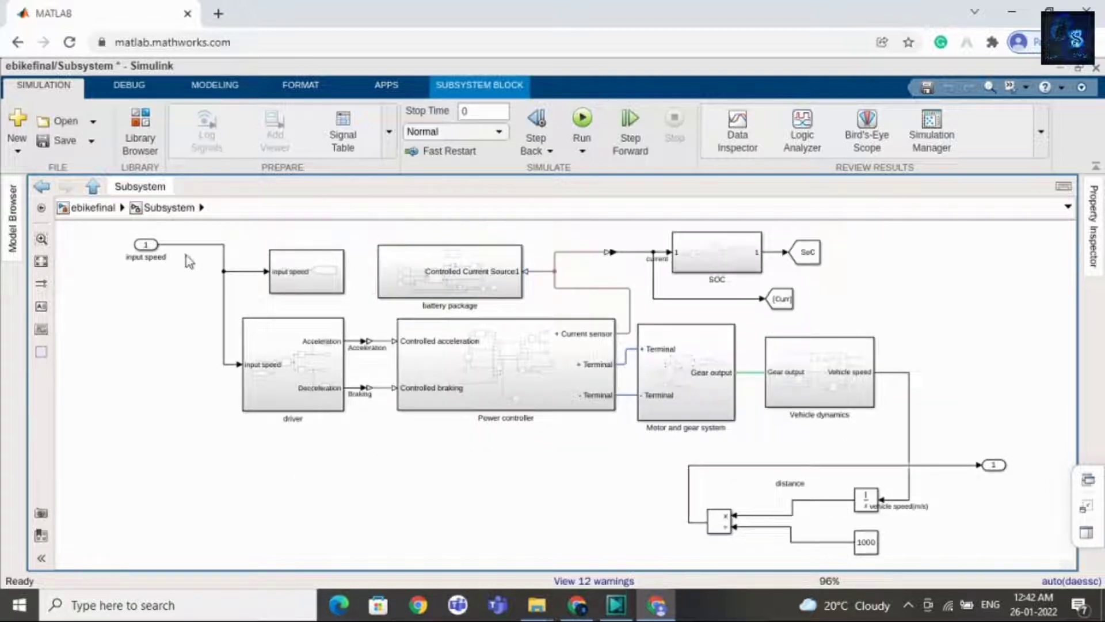
{"action": "left_click", "coordinate": [97, 213]}
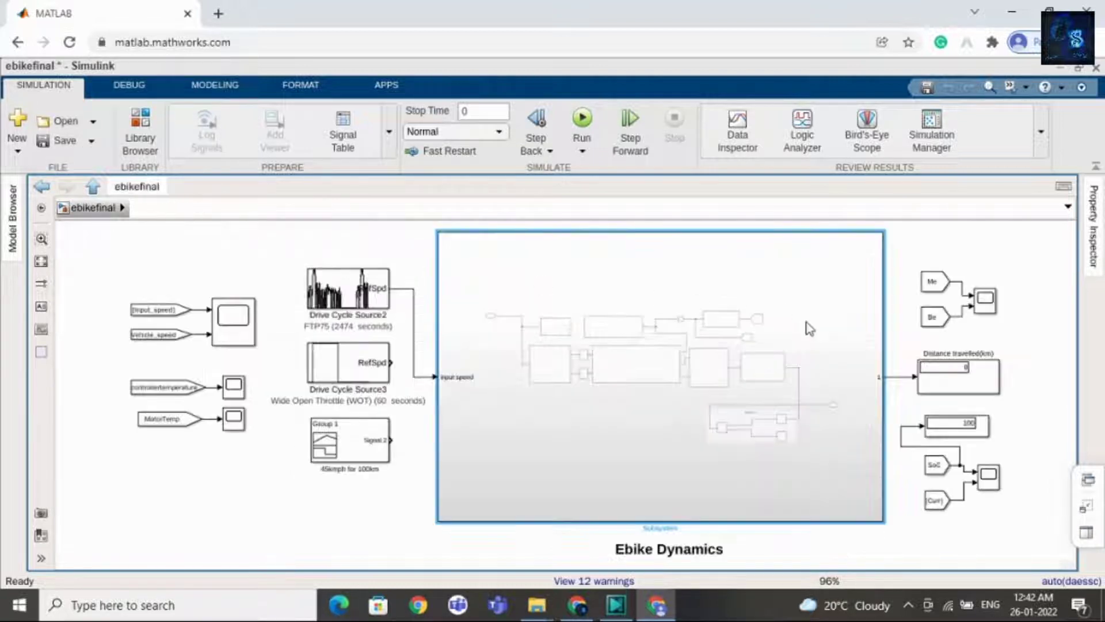
{"action": "left_click", "coordinate": [598, 184]}
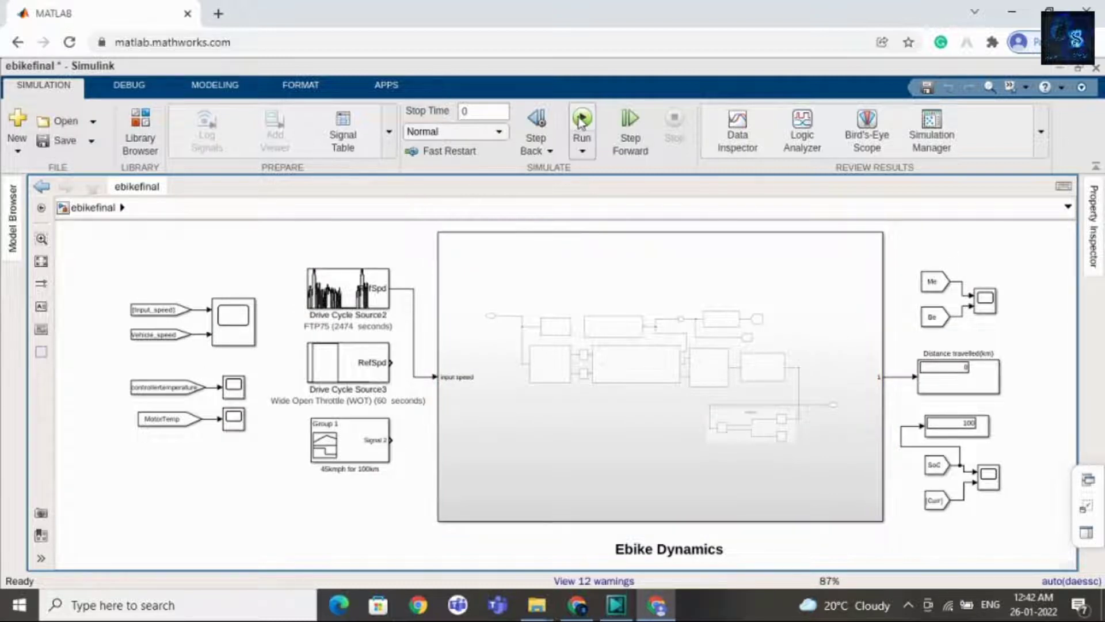
{"action": "left_click", "coordinate": [581, 119]}
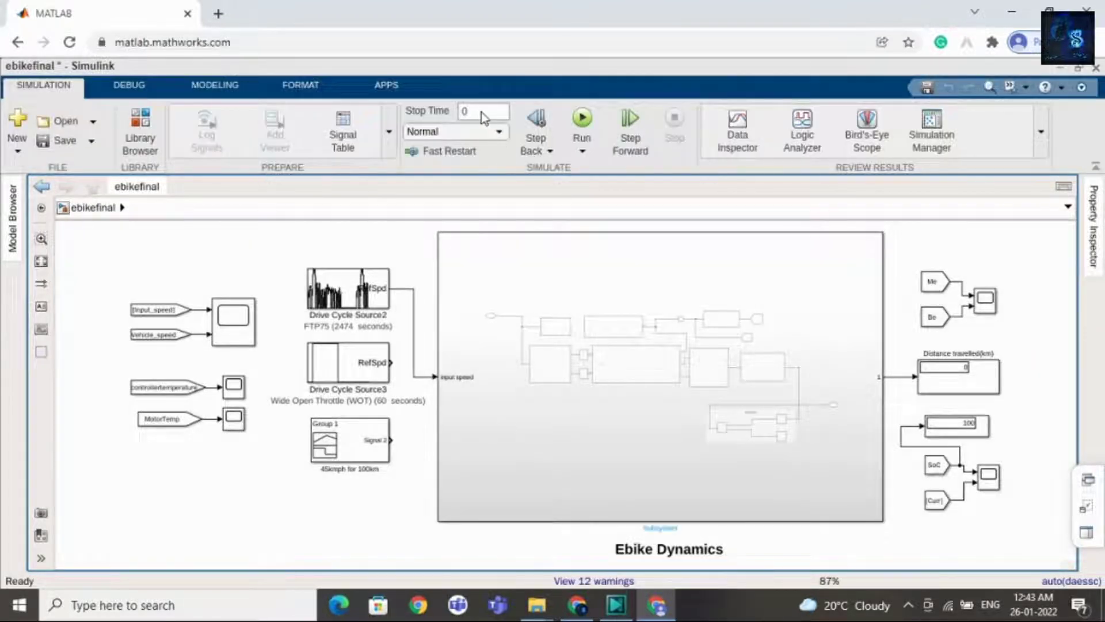
Replace the stop time with inf and run the ebikefinal simulation.
{"action": "left_click", "coordinate": [481, 112]}
{"action": "type", "text": "inf"}
{"action": "left_click_drag", "start_coordinate": [468, 112], "coordinate": [464, 112]}
{"action": "key", "text": "ctrl+a"}
{"action": "key", "text": "BackSpace"}
{"action": "type", "text": "inf"}
{"action": "left_click", "coordinate": [996, 259]}
{"action": "left_click", "coordinate": [584, 126]}
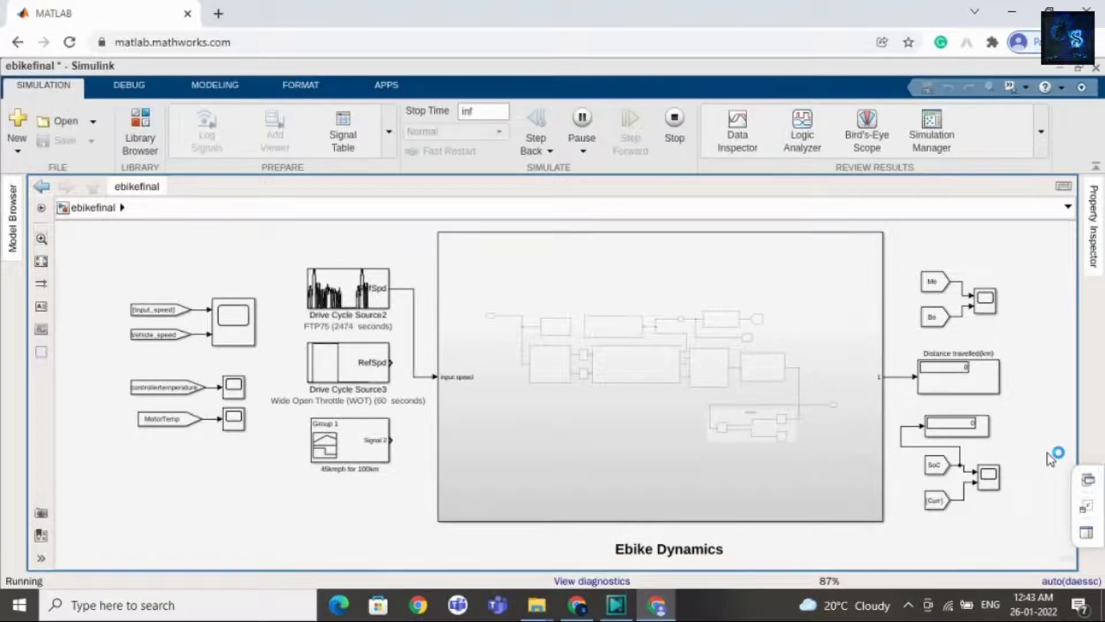
Stop the run once Distance travelled reaches 17.85 km and SoC 86.04.
{"action": "scroll", "coordinate": [1045, 453], "scroll_direction": "up", "scroll_amount": 3}
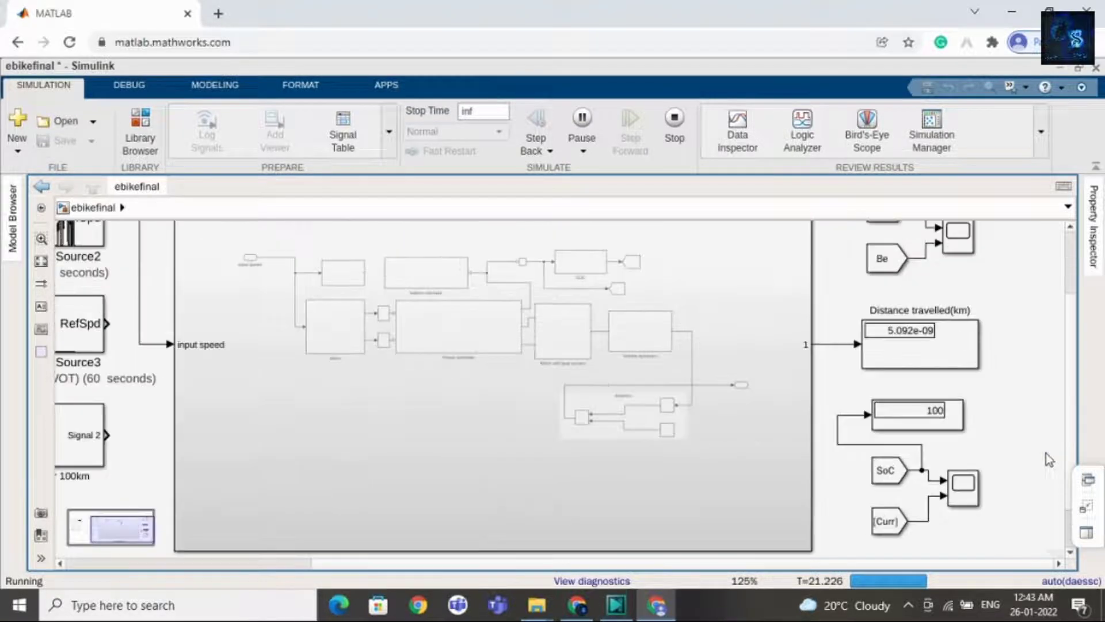
{"action": "scroll", "coordinate": [1045, 453], "scroll_direction": "up", "scroll_amount": 1}
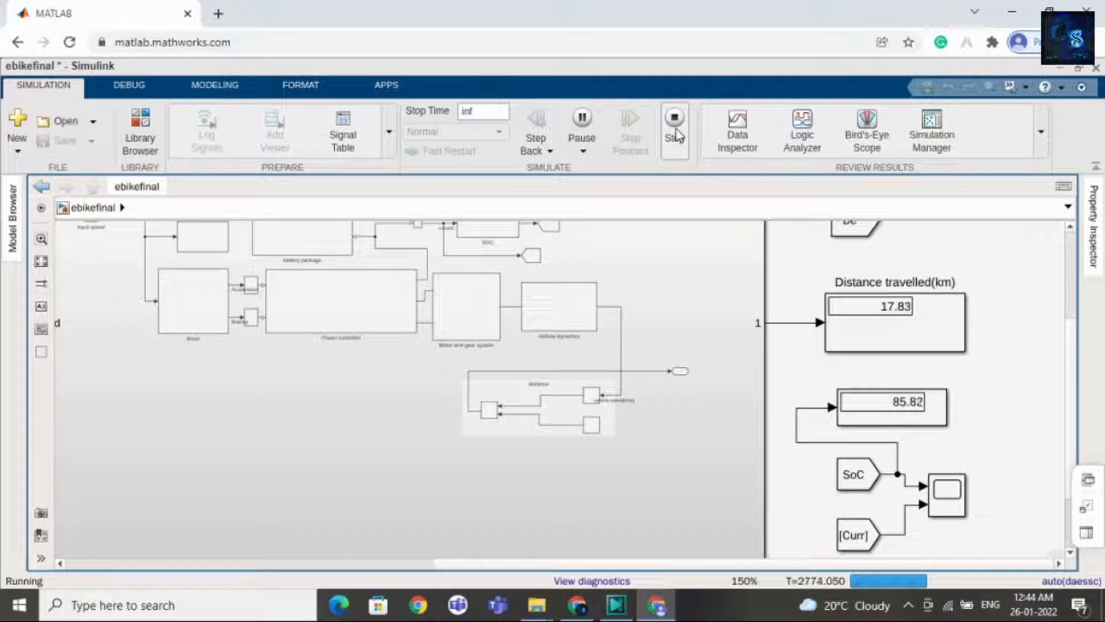
{"action": "left_click", "coordinate": [675, 131]}
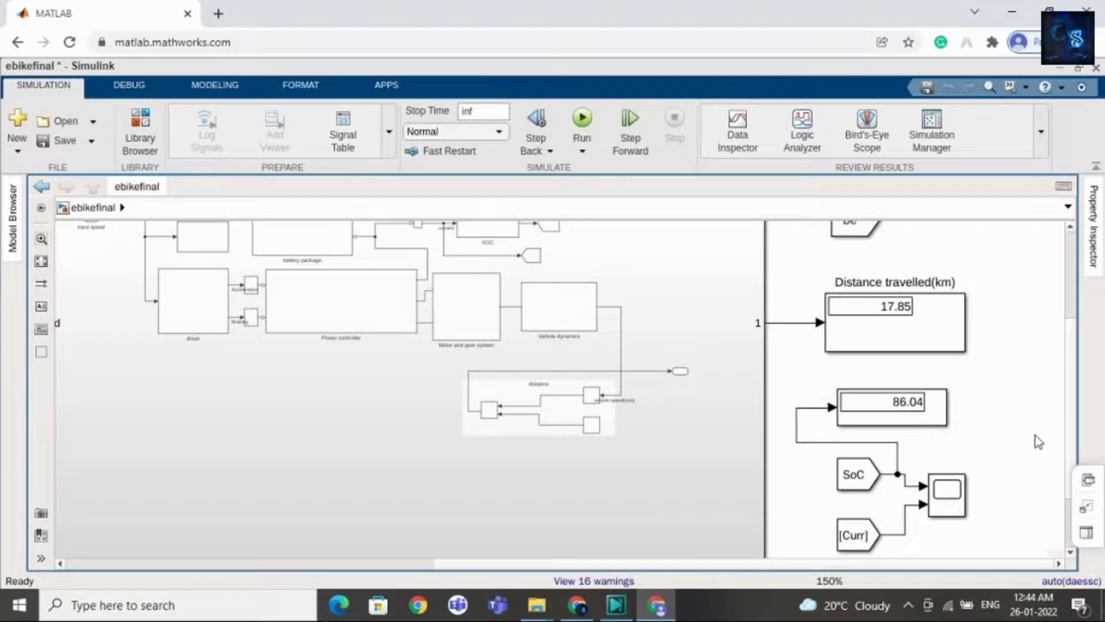
{"action": "left_click", "coordinate": [830, 341]}
Fit the model in view and select the Scope6 block fed by SoC and Curr.
{"action": "key", "text": "space"}
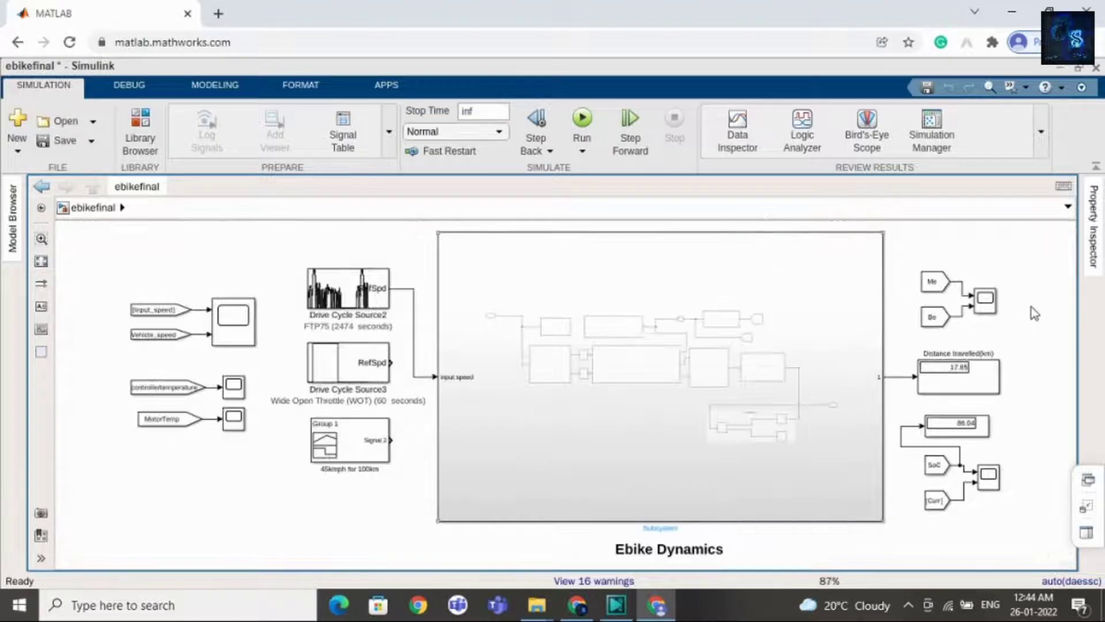
{"action": "scroll", "coordinate": [1030, 523], "scroll_direction": "up", "scroll_amount": 1}
{"action": "scroll", "coordinate": [1023, 553], "scroll_direction": "up", "scroll_amount": 2}
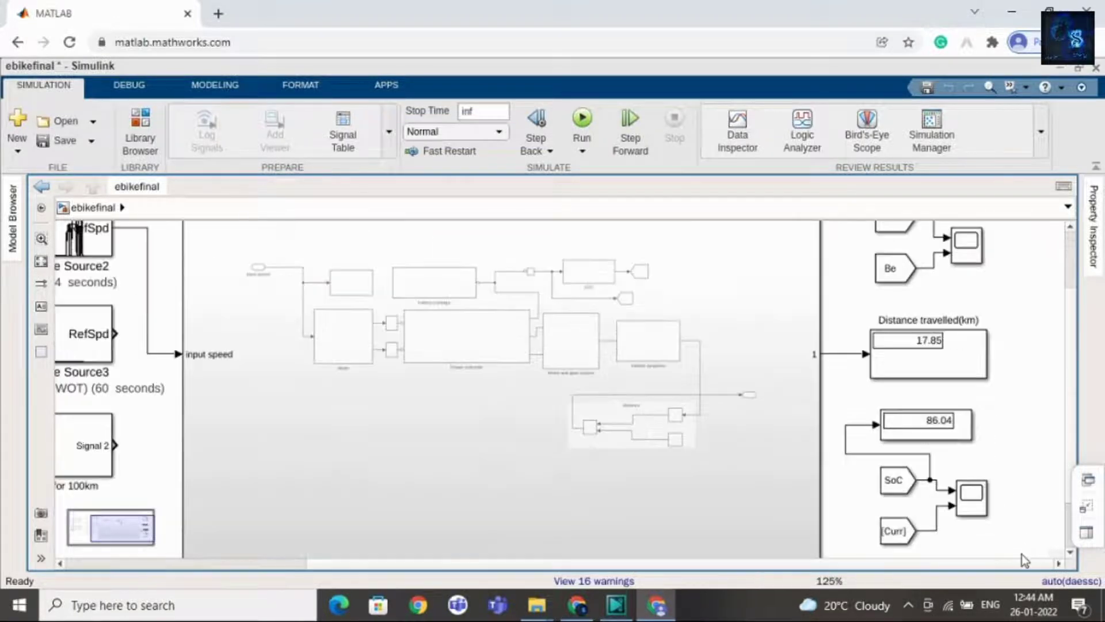
{"action": "scroll", "coordinate": [987, 517], "scroll_direction": "up", "scroll_amount": 1}
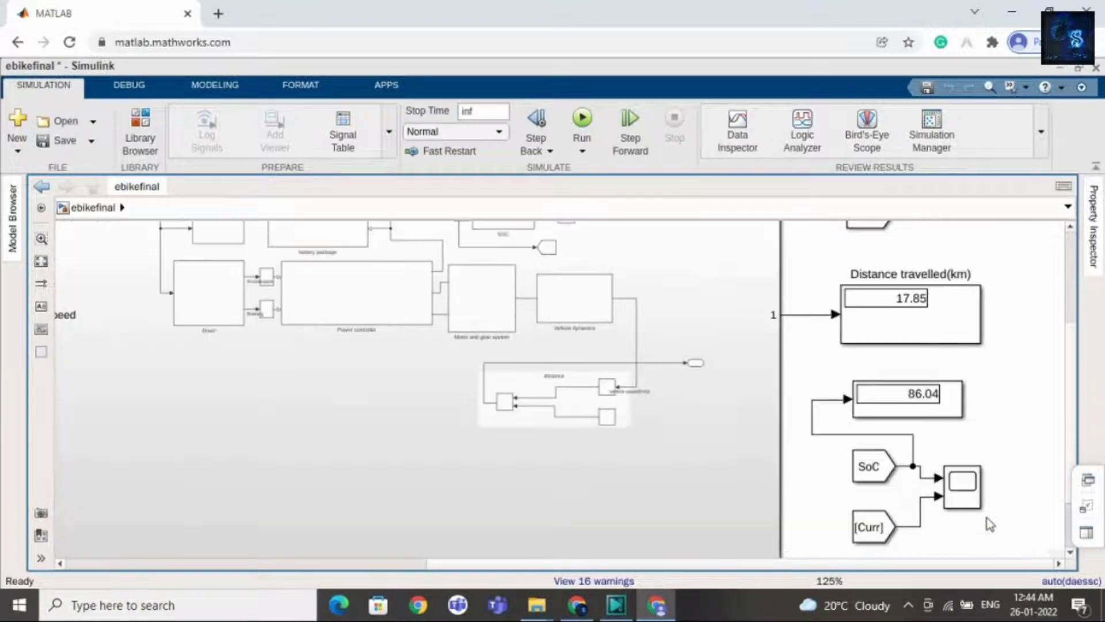
{"action": "left_click", "coordinate": [954, 493]}
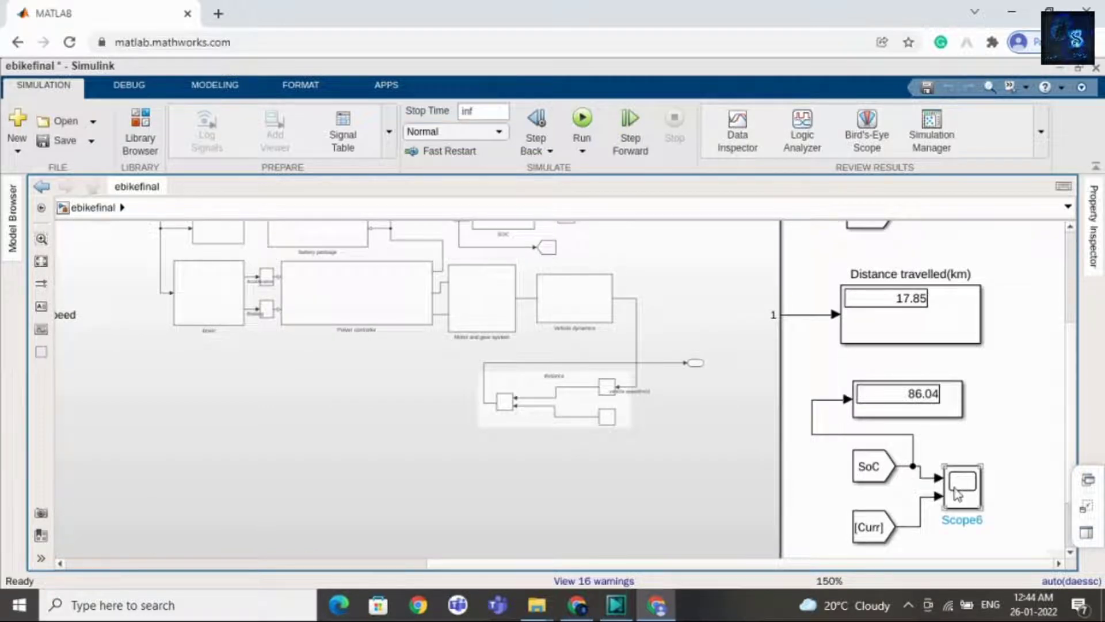
{"action": "left_click", "coordinate": [956, 494]}
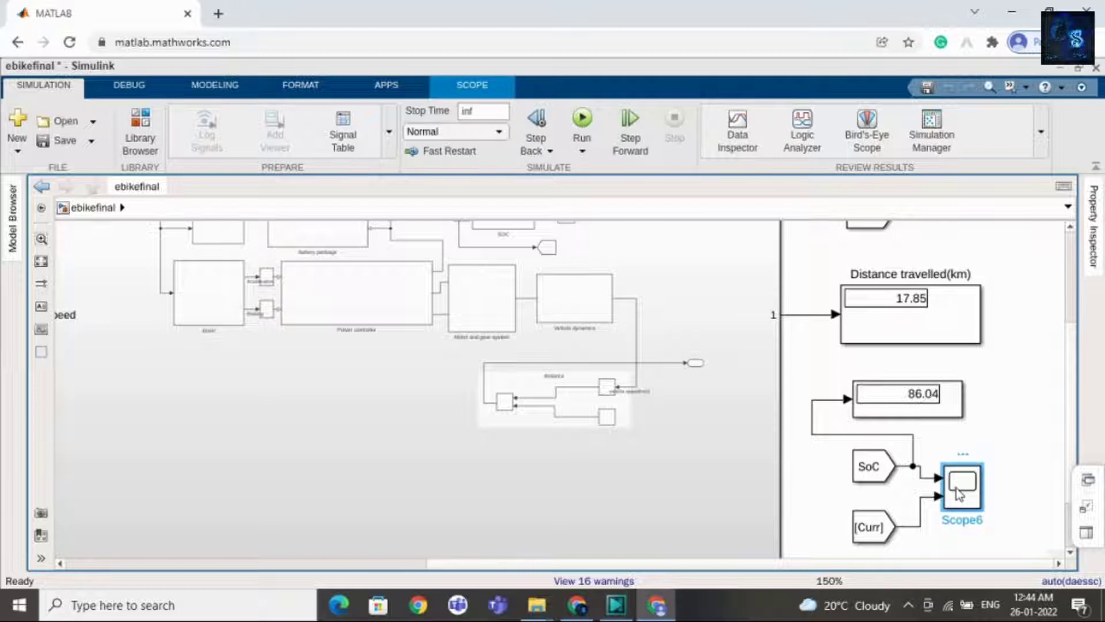
Open Scope6, rescale both axes to the full run, and open Style for the SOC plot.
{"action": "double_click", "coordinate": [959, 490]}
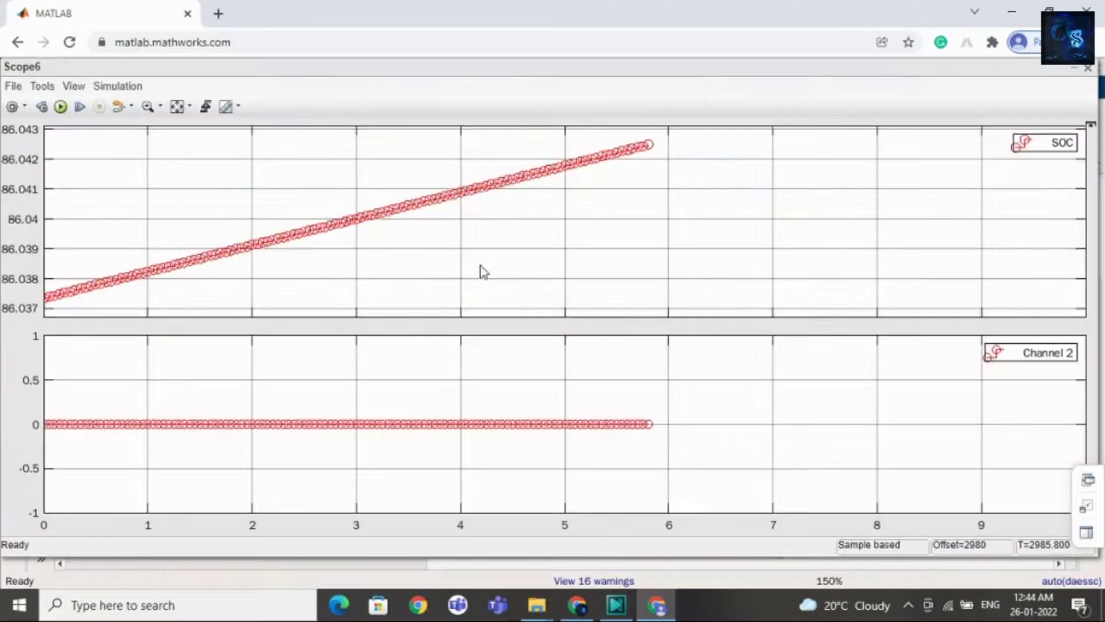
{"action": "left_click", "coordinate": [177, 108]}
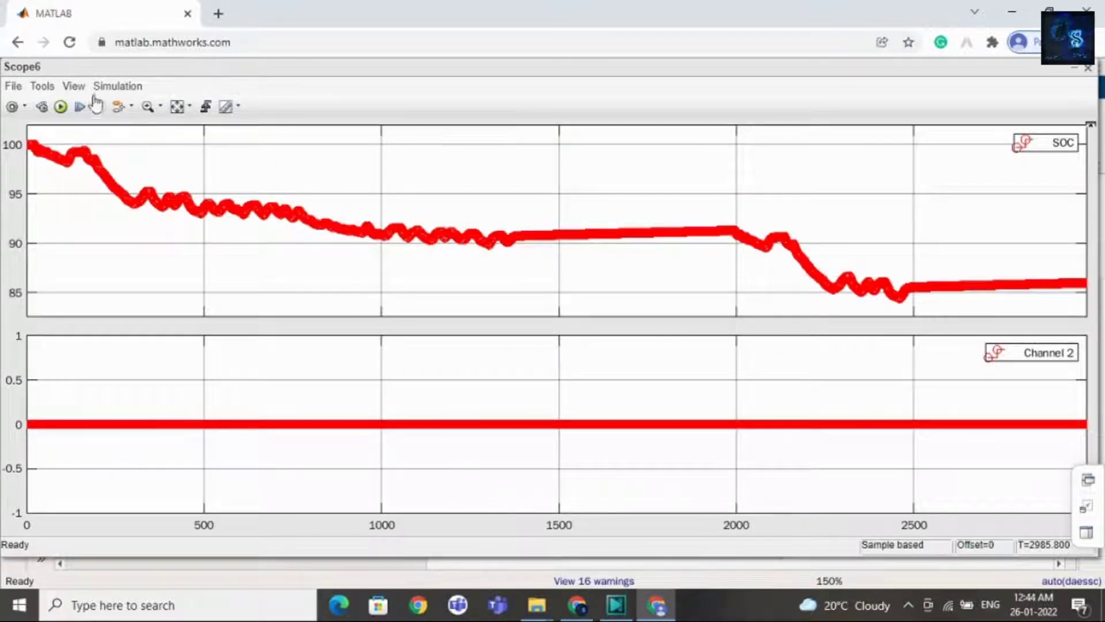
{"action": "left_click", "coordinate": [74, 86]}
{"action": "left_click", "coordinate": [97, 126]}
{"action": "left_click", "coordinate": [464, 266]}
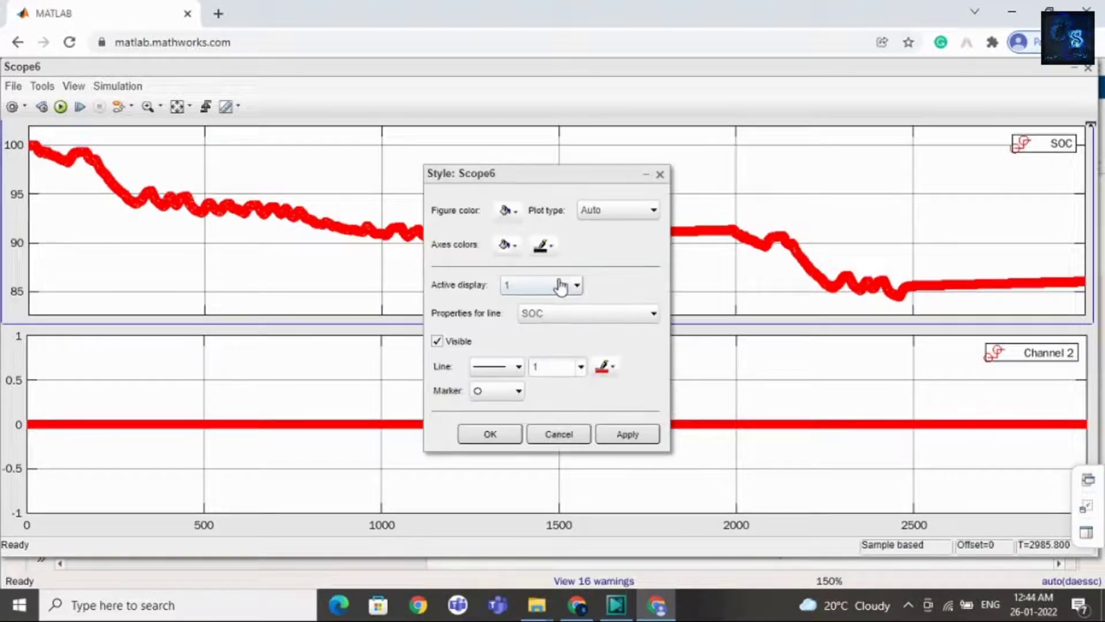
Style the SOC line black with width 0.05 and no markers, then apply and confirm.
{"action": "left_click", "coordinate": [606, 366]}
{"action": "left_click", "coordinate": [629, 352]}
{"action": "left_click", "coordinate": [550, 369]}
{"action": "key", "text": "BackSpace"}
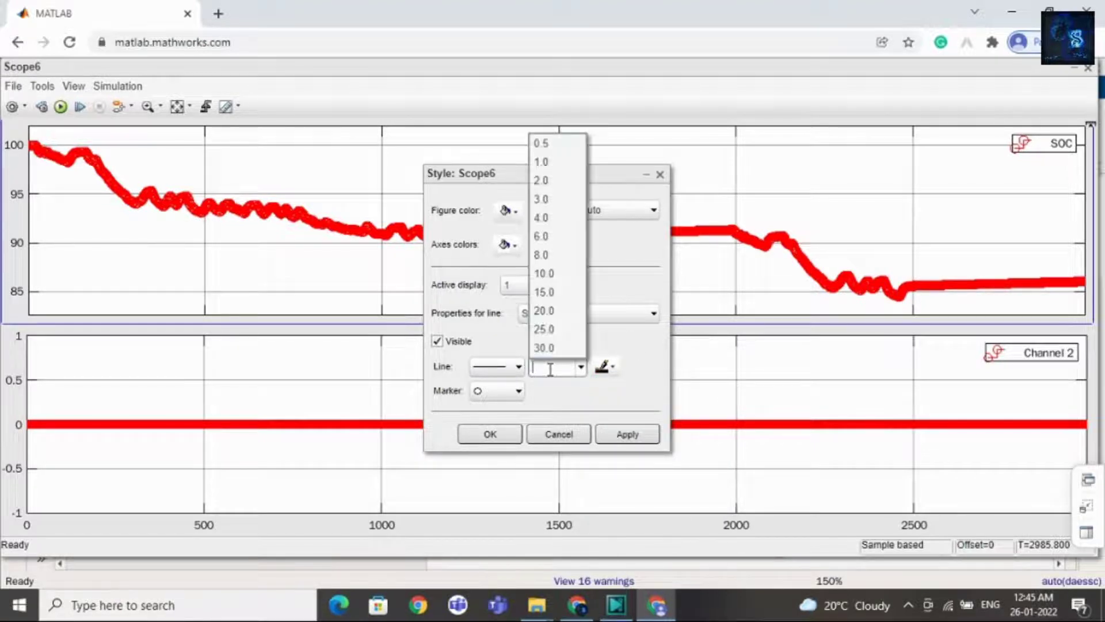
{"action": "type", "text": "0/0"}
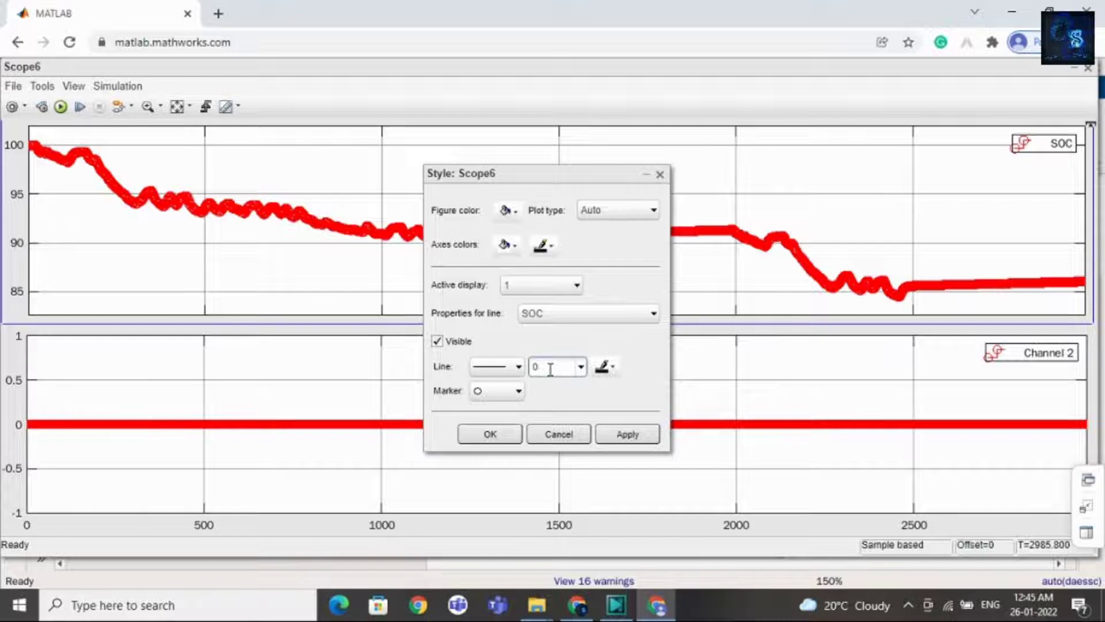
{"action": "type", "text": ".05555555555"}
{"action": "key", "text": "BackSpace"}
{"action": "key", "text": "BackSpace"}
{"action": "key", "text": "BackSpace"}
{"action": "key", "text": "BackSpace"}
{"action": "key", "text": "BackSpace"}
{"action": "key", "text": "BackSpace"}
{"action": "key", "text": "BackSpace"}
{"action": "key", "text": "BackSpace"}
{"action": "key", "text": "BackSpace"}
{"action": "type", "text": ".05"}
{"action": "left_click", "coordinate": [496, 392]}
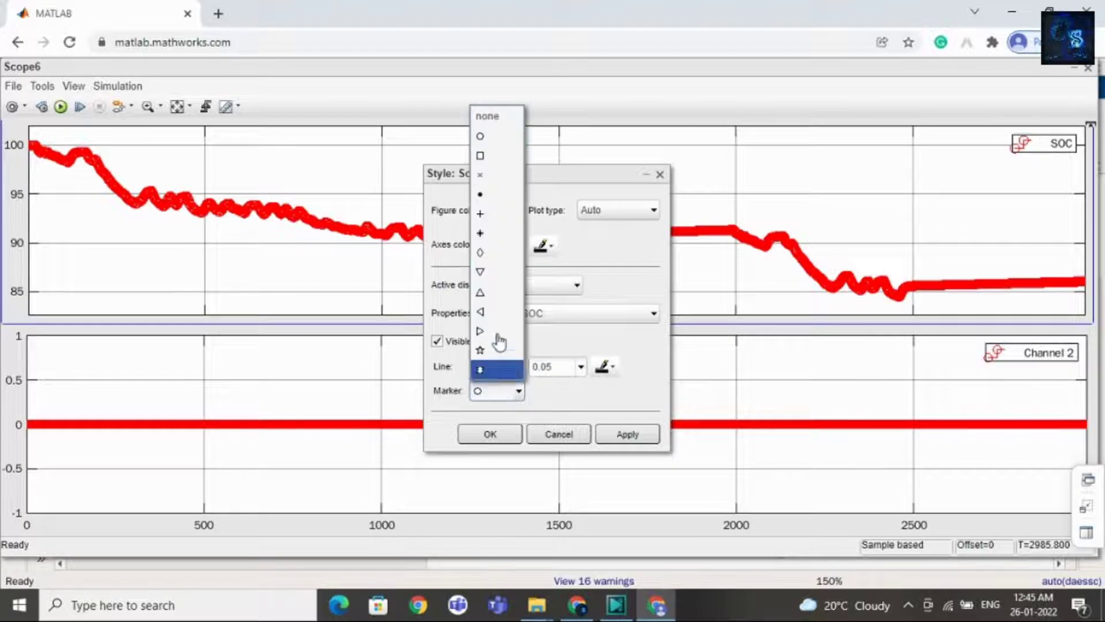
{"action": "left_click", "coordinate": [502, 119]}
{"action": "left_click", "coordinate": [622, 438]}
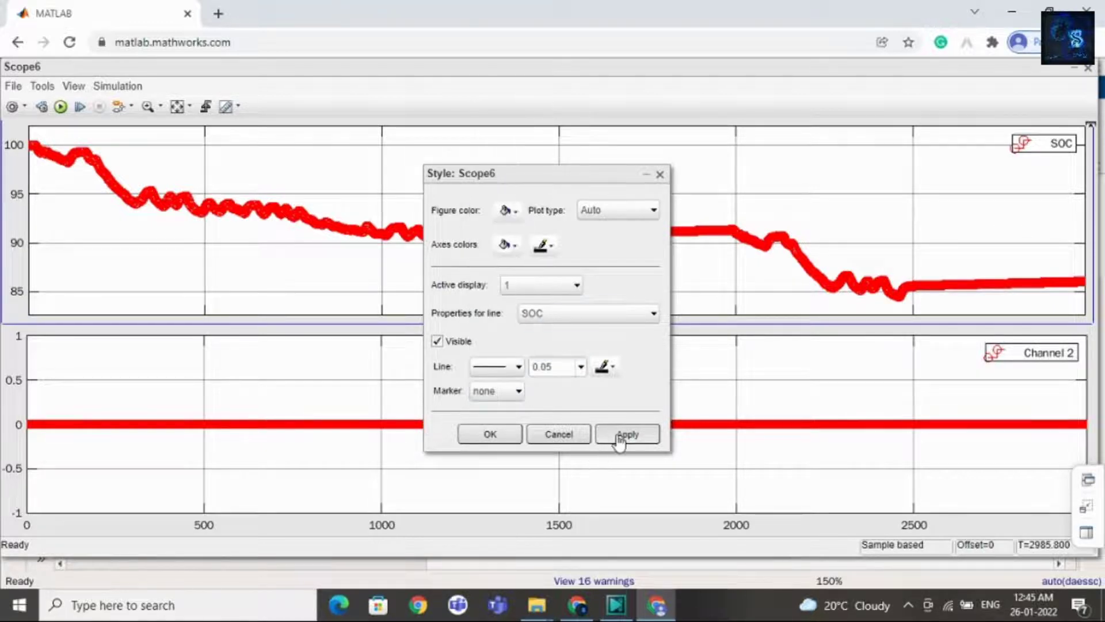
{"action": "left_click", "coordinate": [487, 440]}
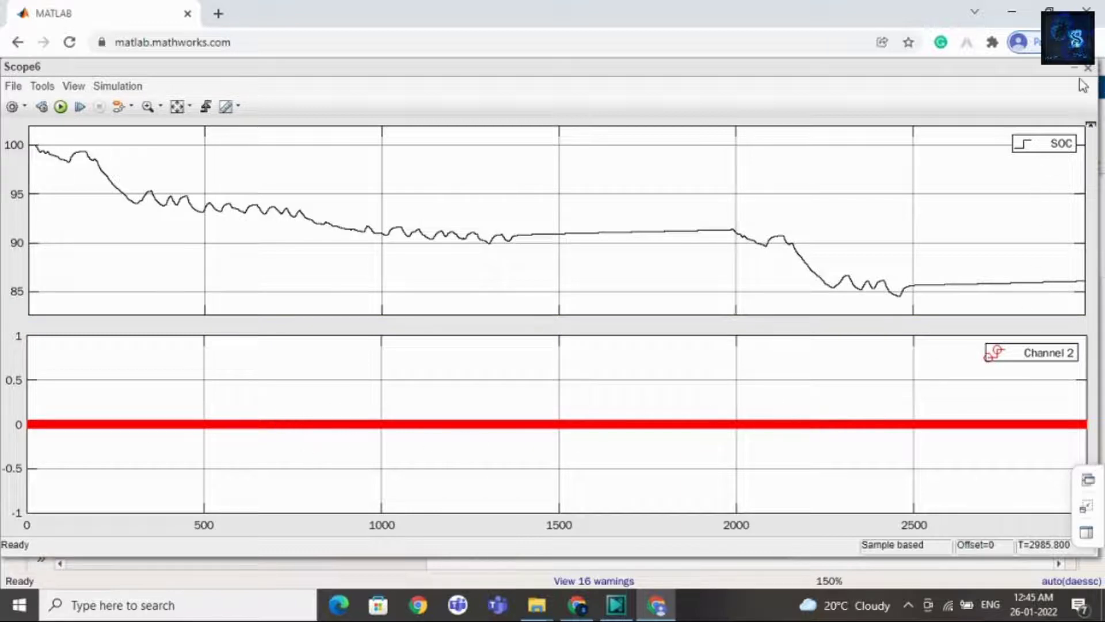
Close Scope6 and open the Curr Goto block's parameters inside Subsystem.
{"action": "left_click", "coordinate": [1088, 69]}
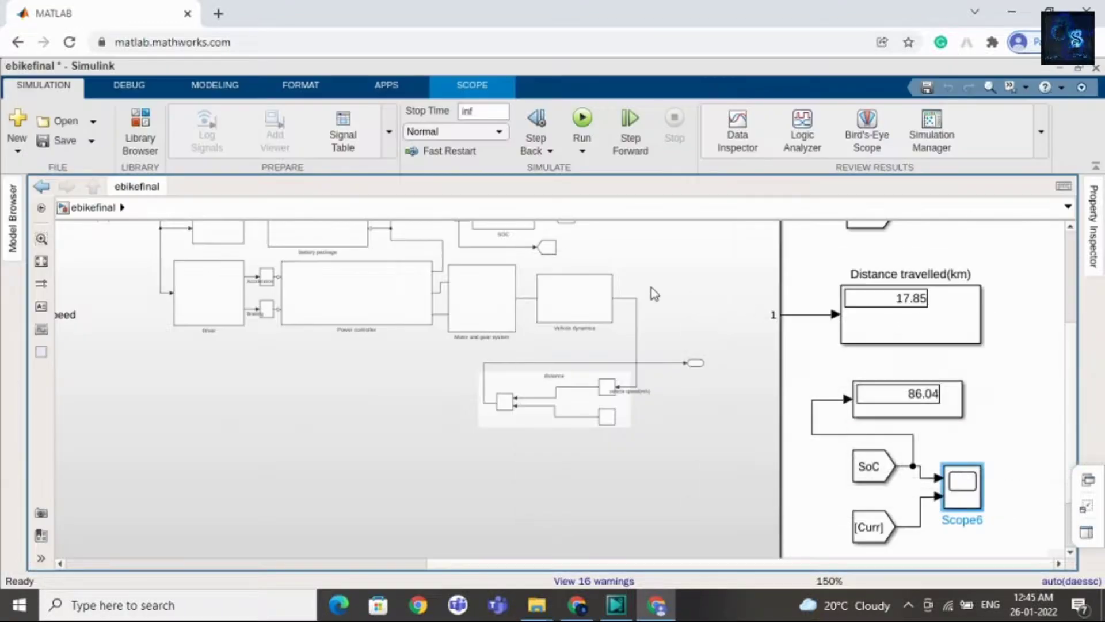
{"action": "left_click", "coordinate": [654, 294]}
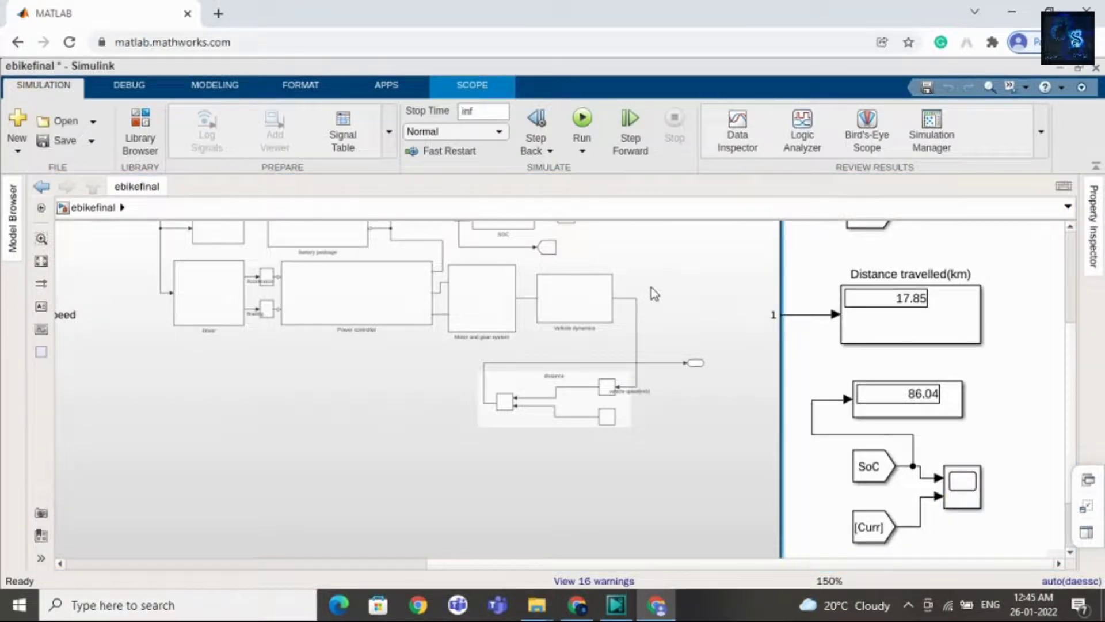
{"action": "double_click", "coordinate": [655, 294]}
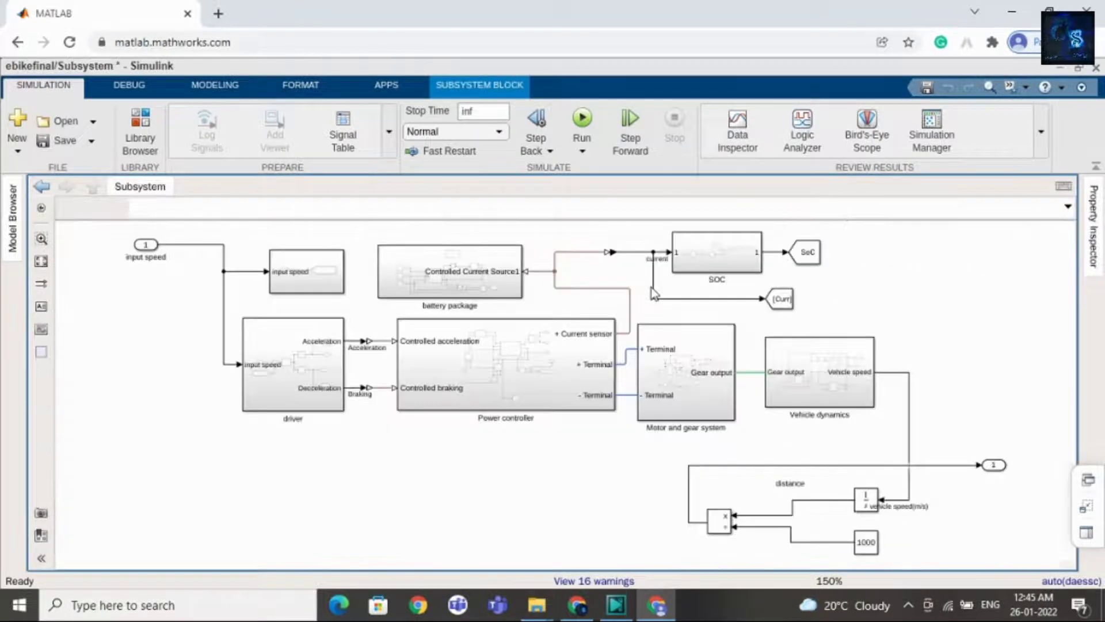
{"action": "left_click", "coordinate": [782, 301]}
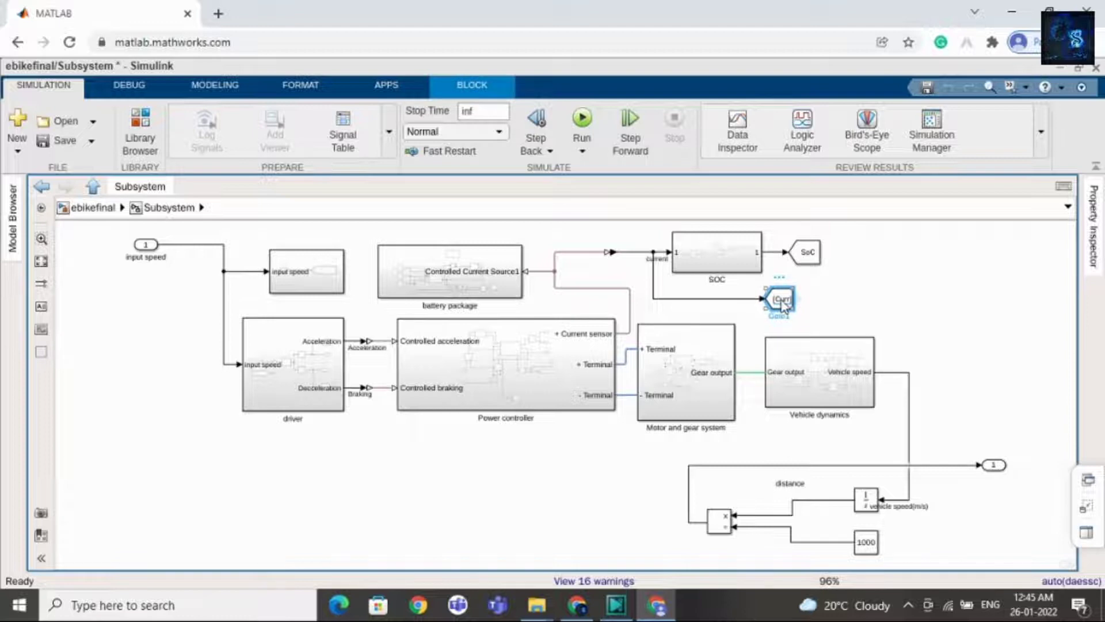
{"action": "double_click", "coordinate": [782, 301]}
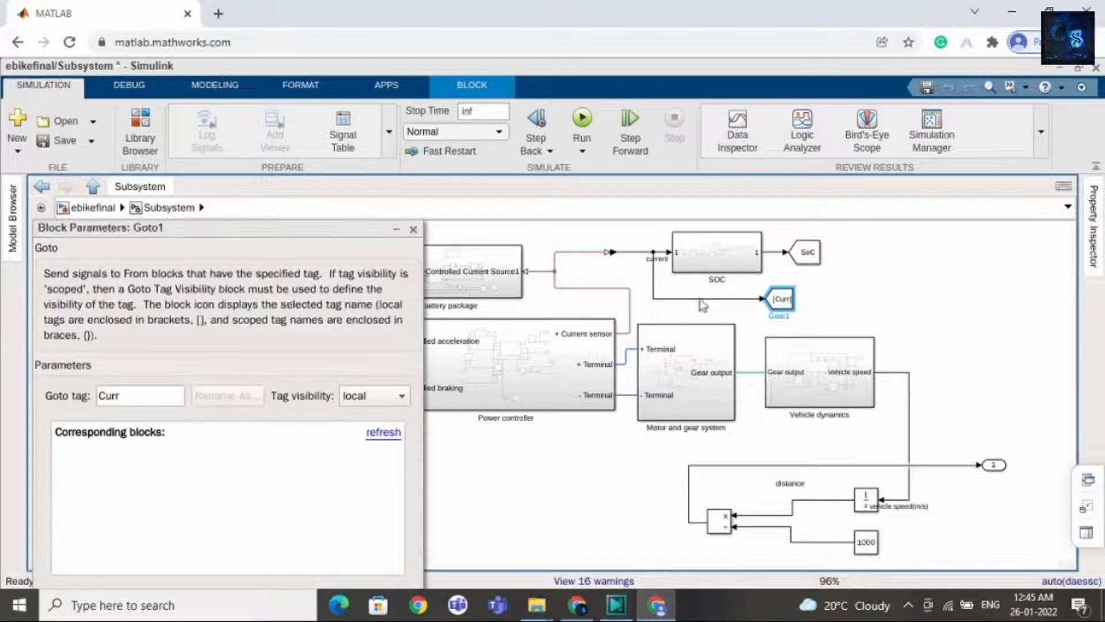
Set the Curr tag visibility to global and return to the top-level ebikefinal model.
{"action": "left_click", "coordinate": [359, 400]}
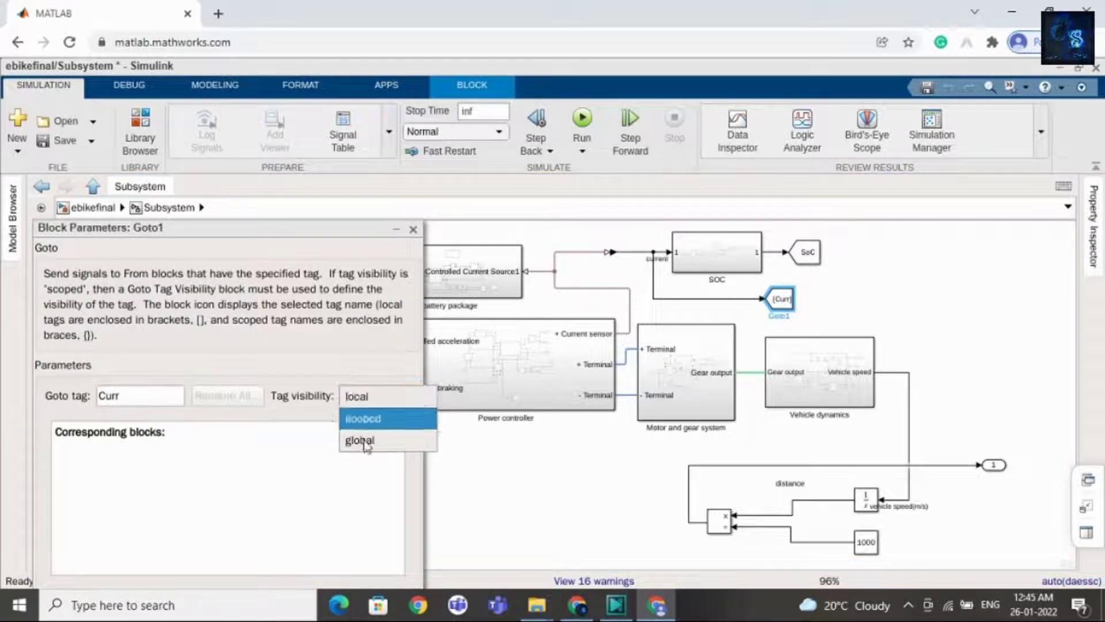
{"action": "left_click", "coordinate": [364, 441]}
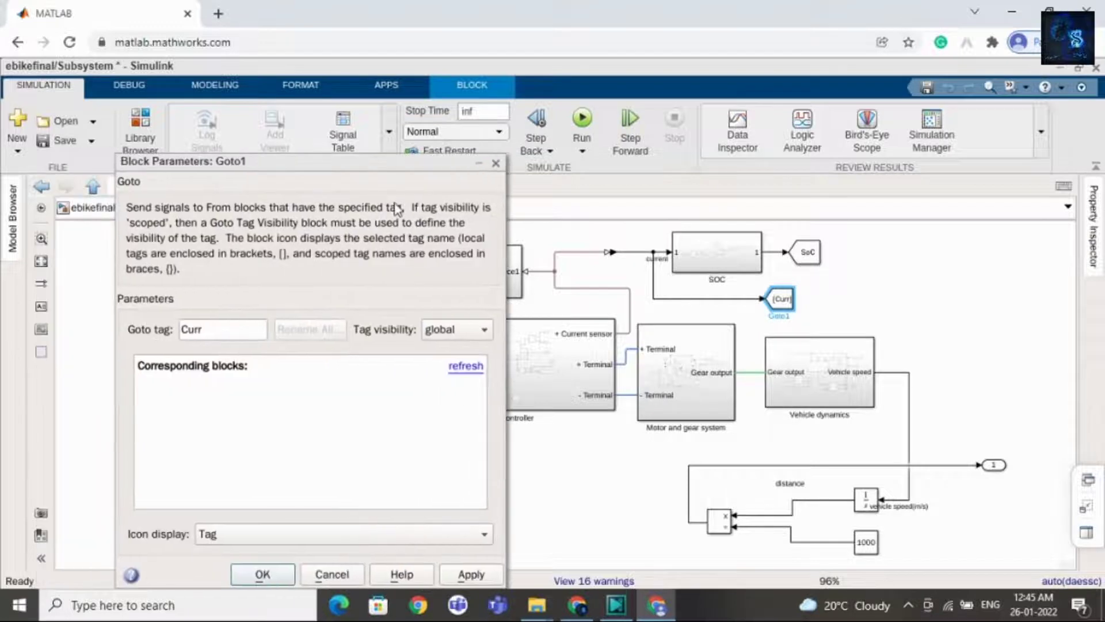
{"action": "left_click", "coordinate": [263, 574]}
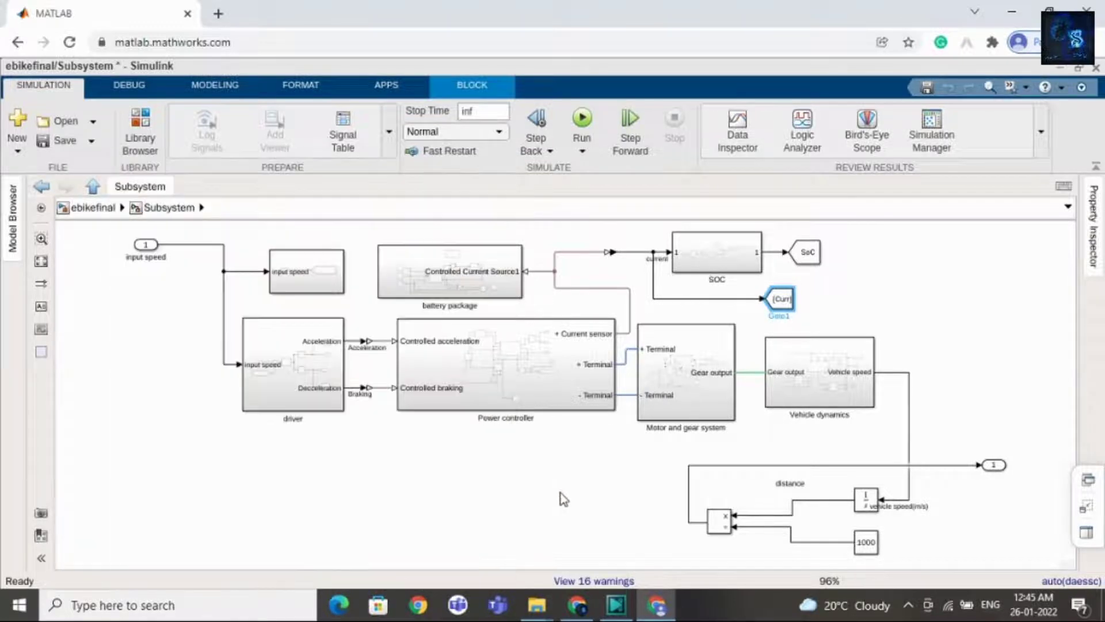
{"action": "left_click", "coordinate": [109, 266]}
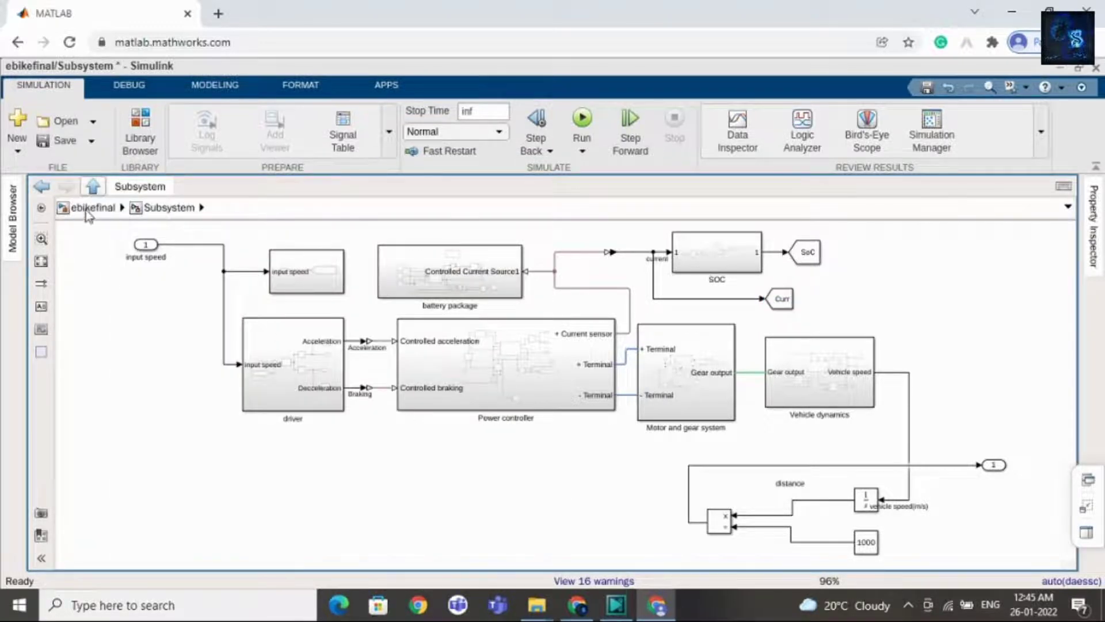
{"action": "left_click", "coordinate": [92, 207]}
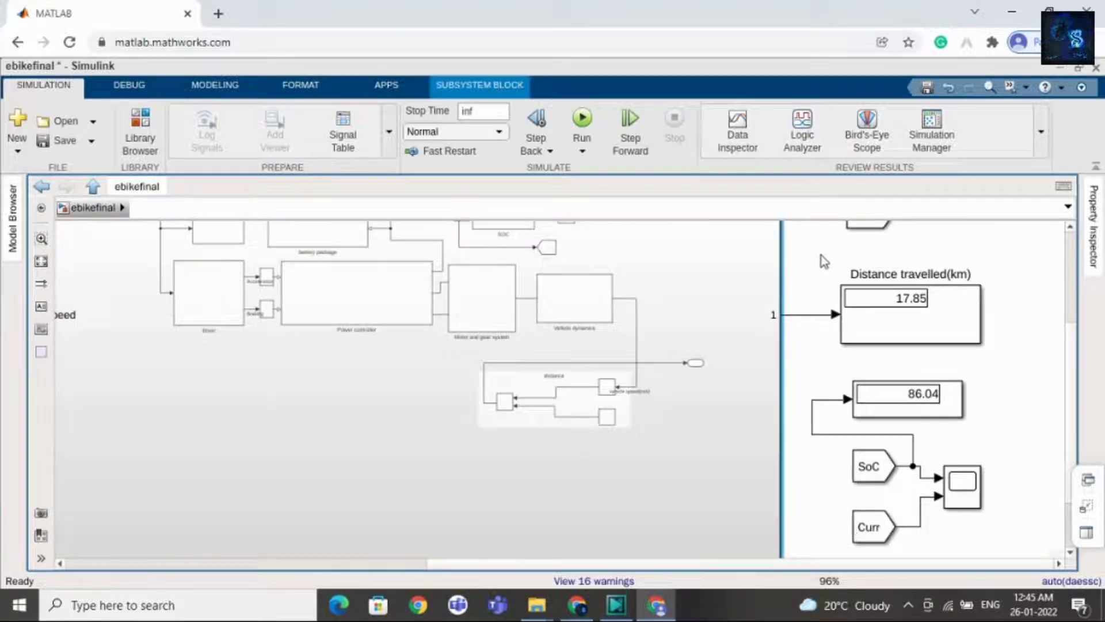
Run ebikefinal, stop it at 11.42 km with SoC 90.31, then select Scope6.
{"action": "left_click", "coordinate": [582, 123]}
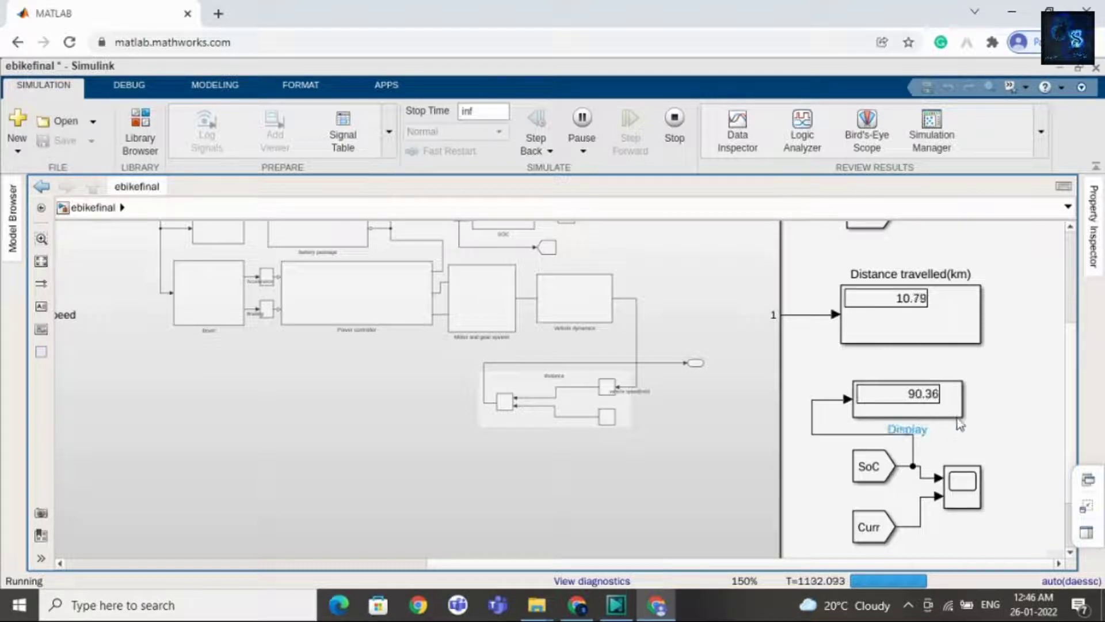
{"action": "left_click", "coordinate": [673, 122]}
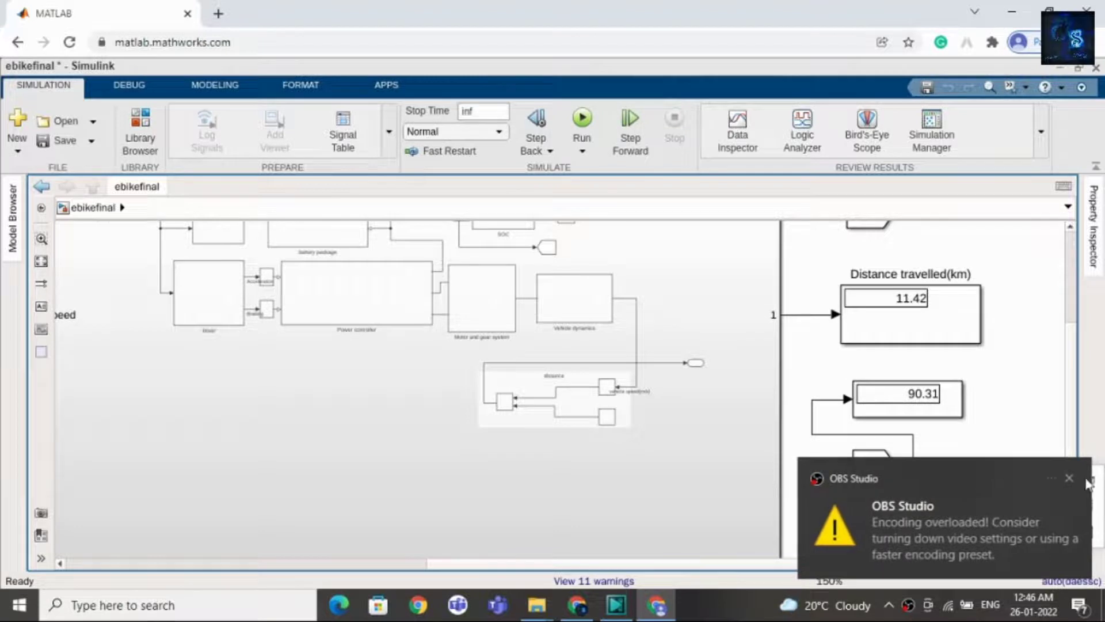
{"action": "left_click", "coordinate": [1074, 478]}
{"action": "left_click", "coordinate": [952, 485]}
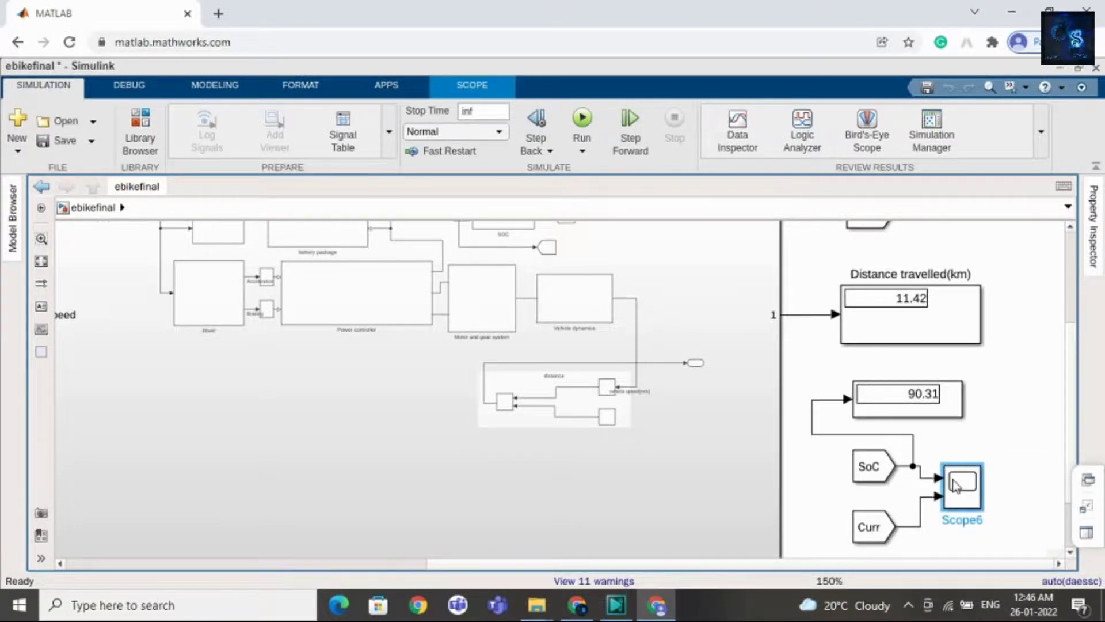
Open Scope6 and rescale both plots' axes to show all the data.
{"action": "double_click", "coordinate": [953, 486]}
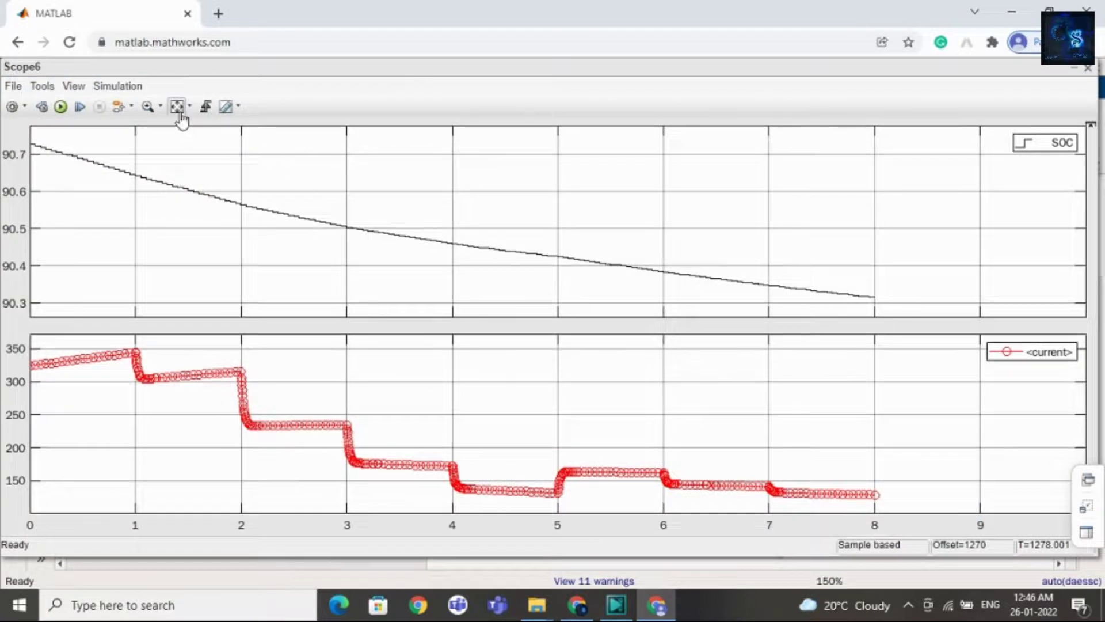
{"action": "left_click", "coordinate": [178, 109]}
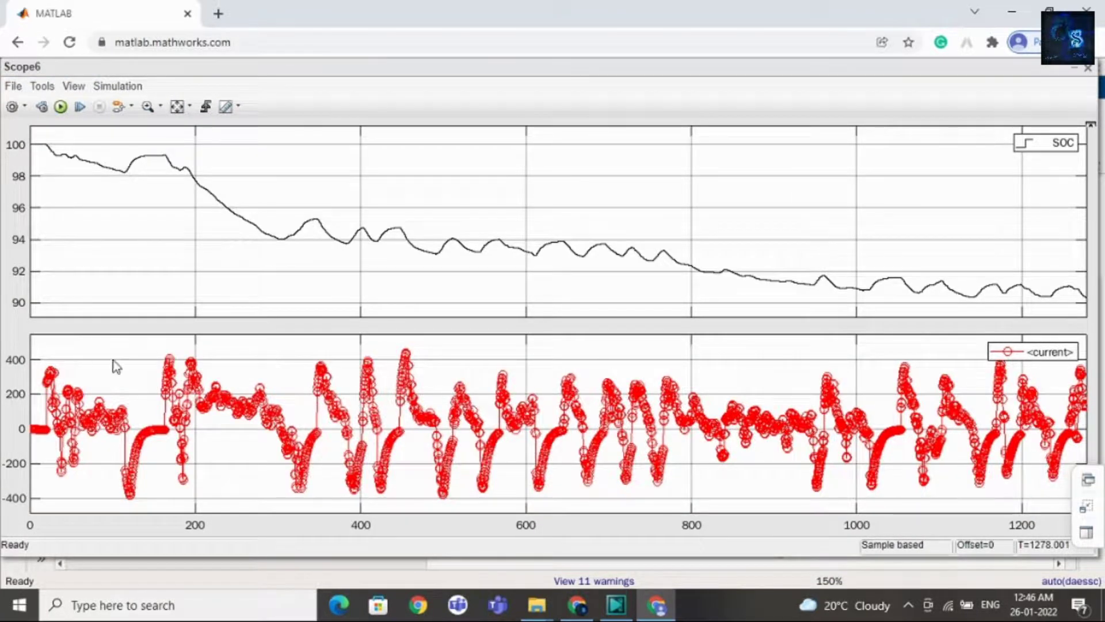
{"action": "left_click", "coordinate": [74, 87]}
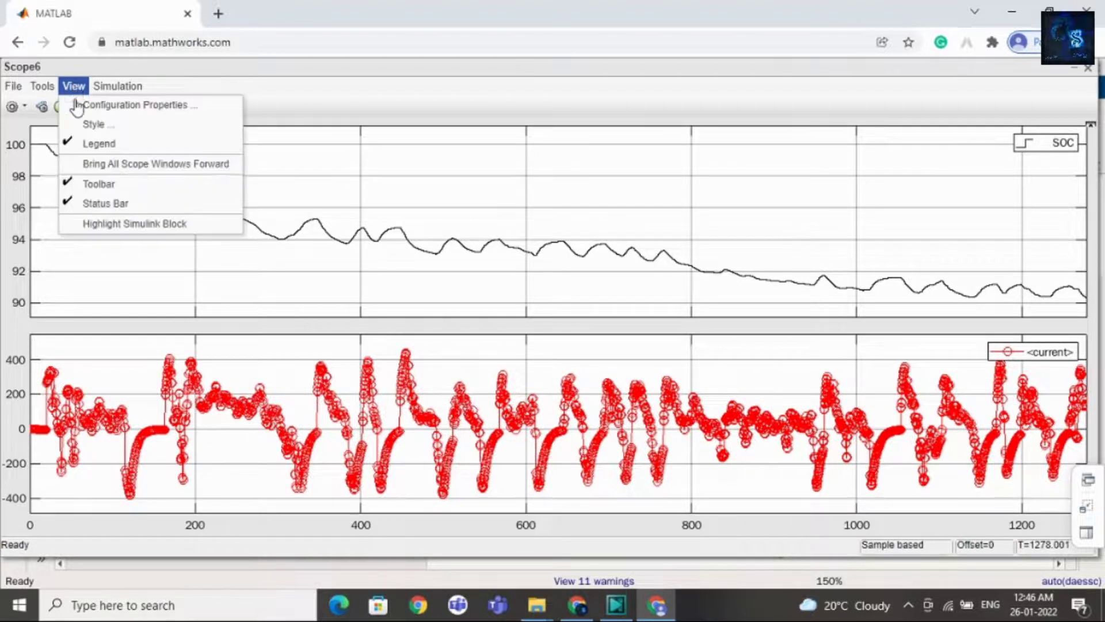
Style display 2's current trace as a black 0.05-width line with no markers.
{"action": "left_click", "coordinate": [86, 126]}
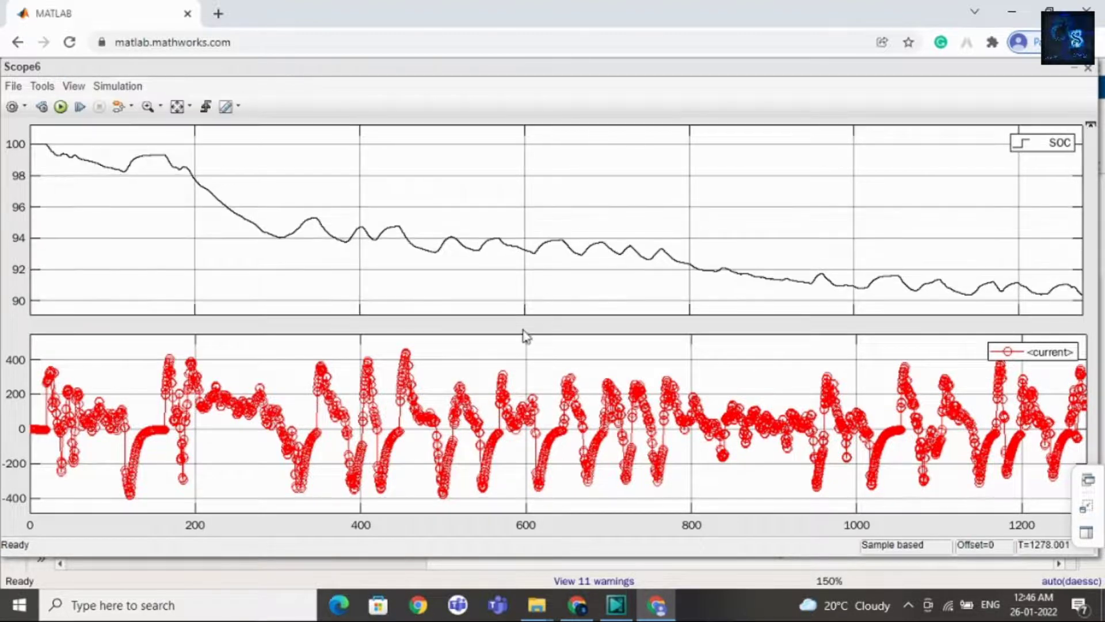
{"action": "left_click", "coordinate": [556, 288]}
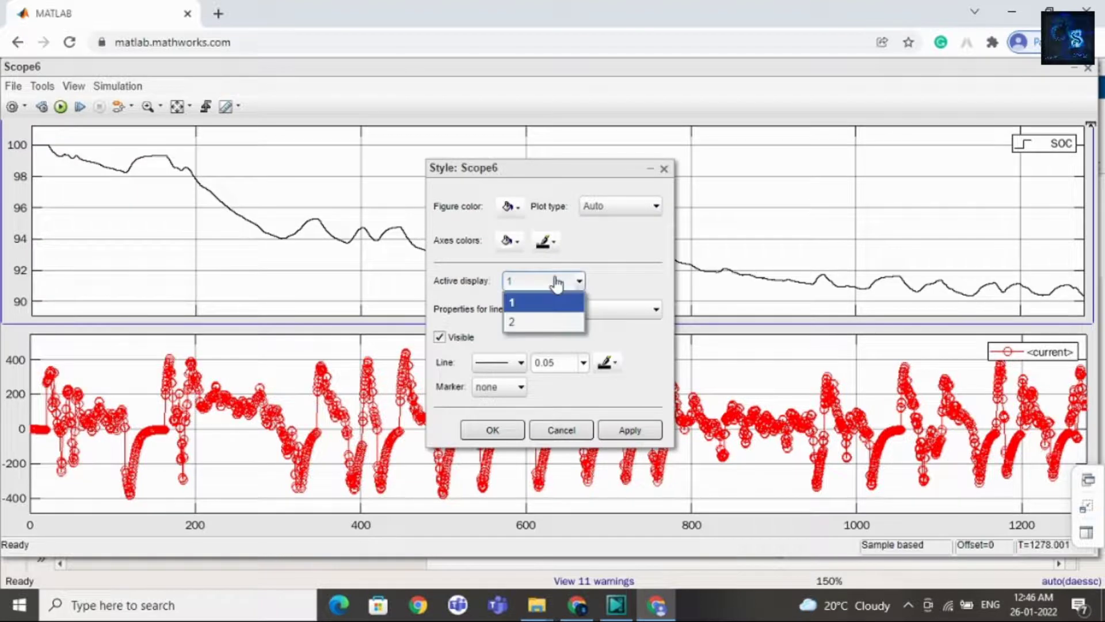
{"action": "left_click", "coordinate": [551, 322]}
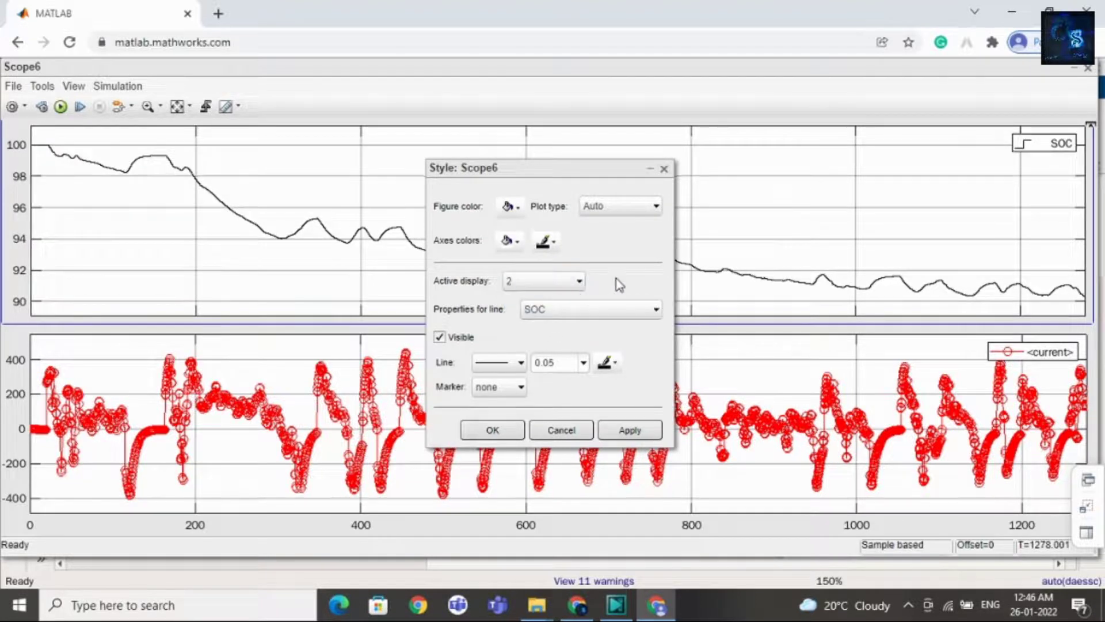
{"action": "left_click", "coordinate": [608, 362]}
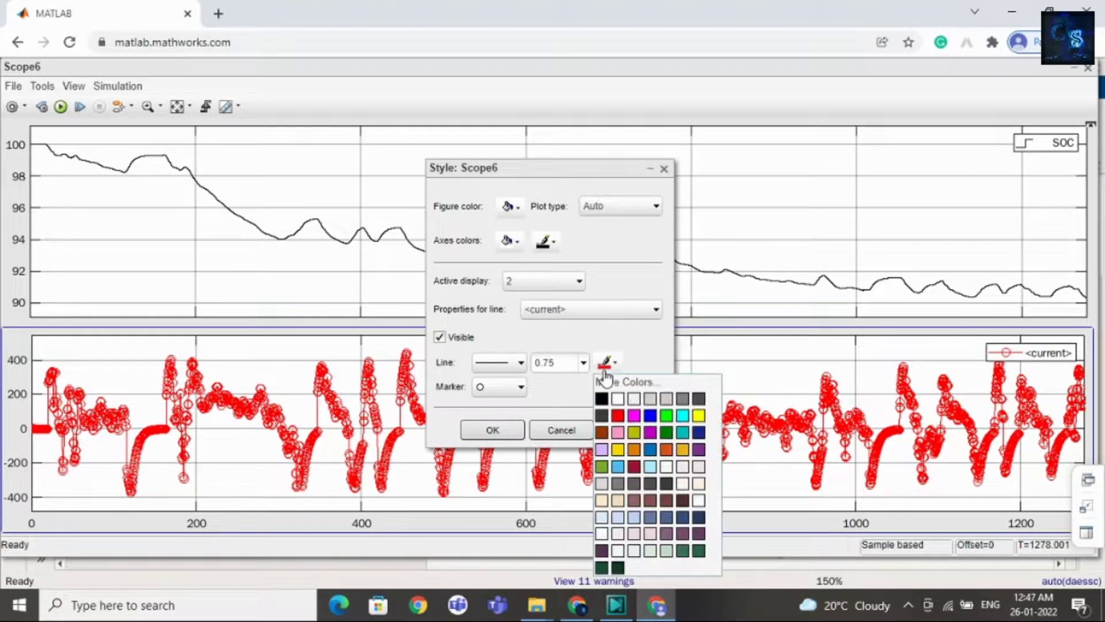
{"action": "left_click", "coordinate": [618, 345]}
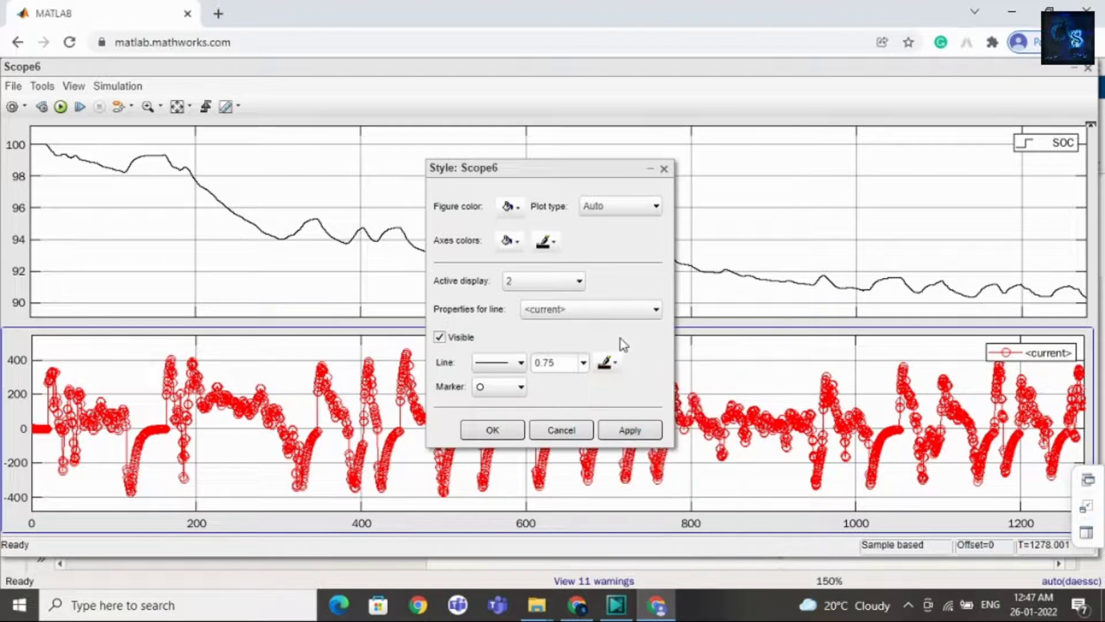
{"action": "key", "text": "BackSpace"}
{"action": "key", "text": "BackSpace"}
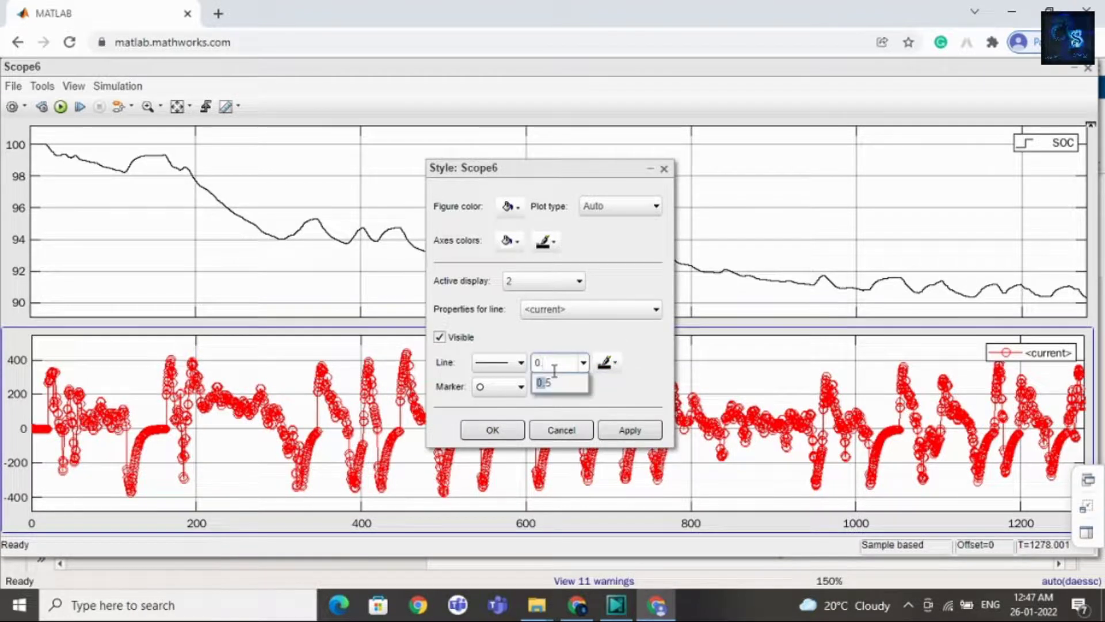
{"action": "type", "text": ".05"}
{"action": "left_click", "coordinate": [516, 386]}
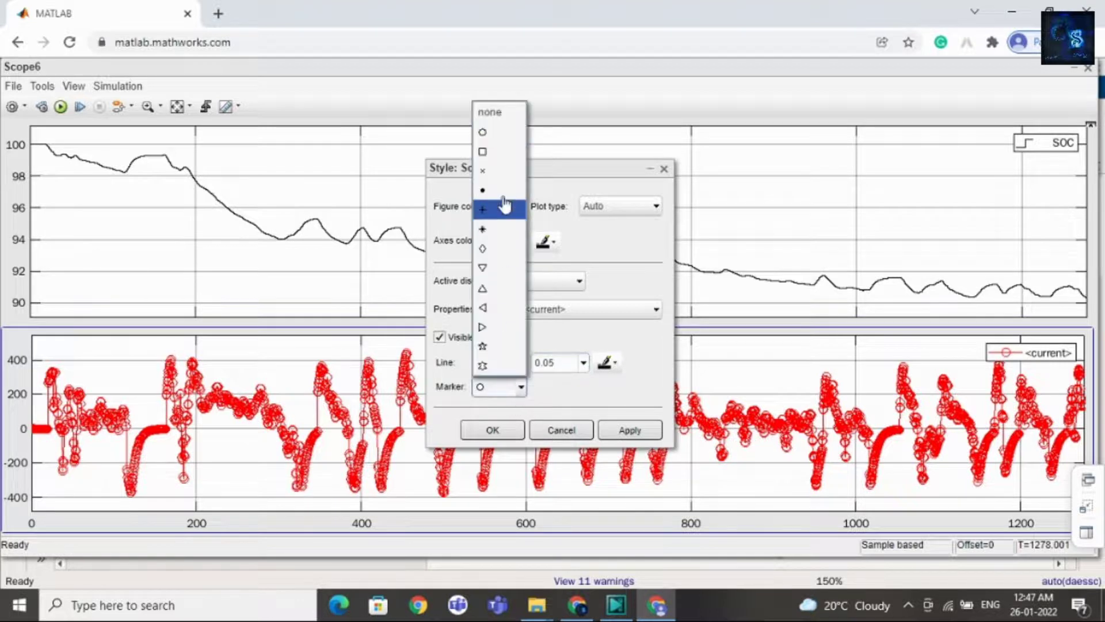
{"action": "left_click", "coordinate": [515, 118]}
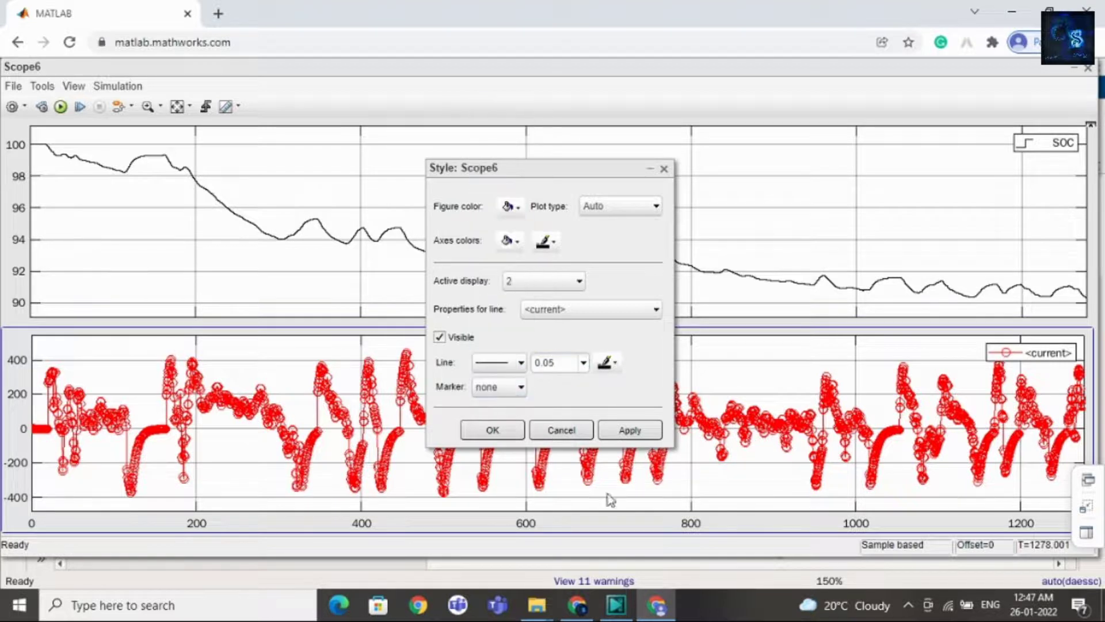
{"action": "left_click", "coordinate": [475, 436]}
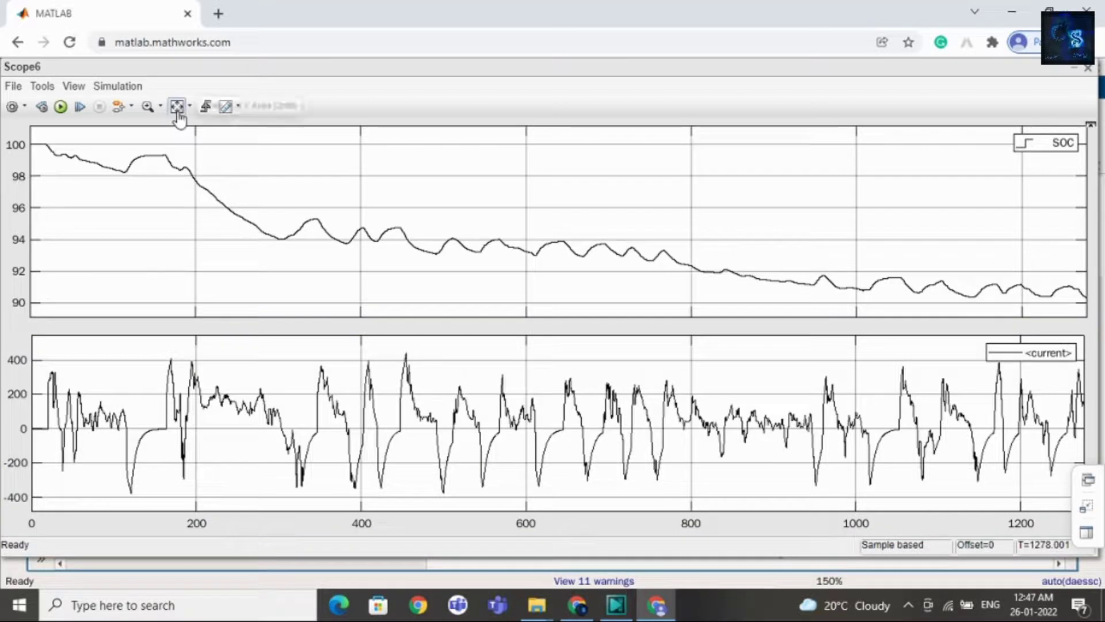
{"action": "left_click", "coordinate": [177, 107]}
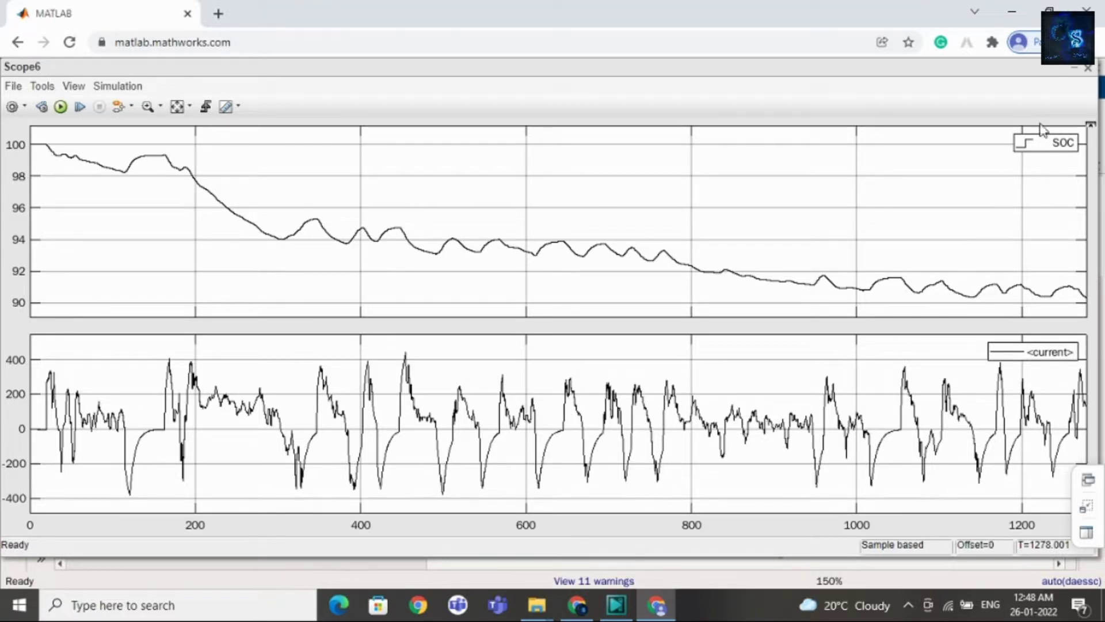
Close the Scope6 window and fit the whole ebikefinal diagram in view.
{"action": "left_click", "coordinate": [1073, 68]}
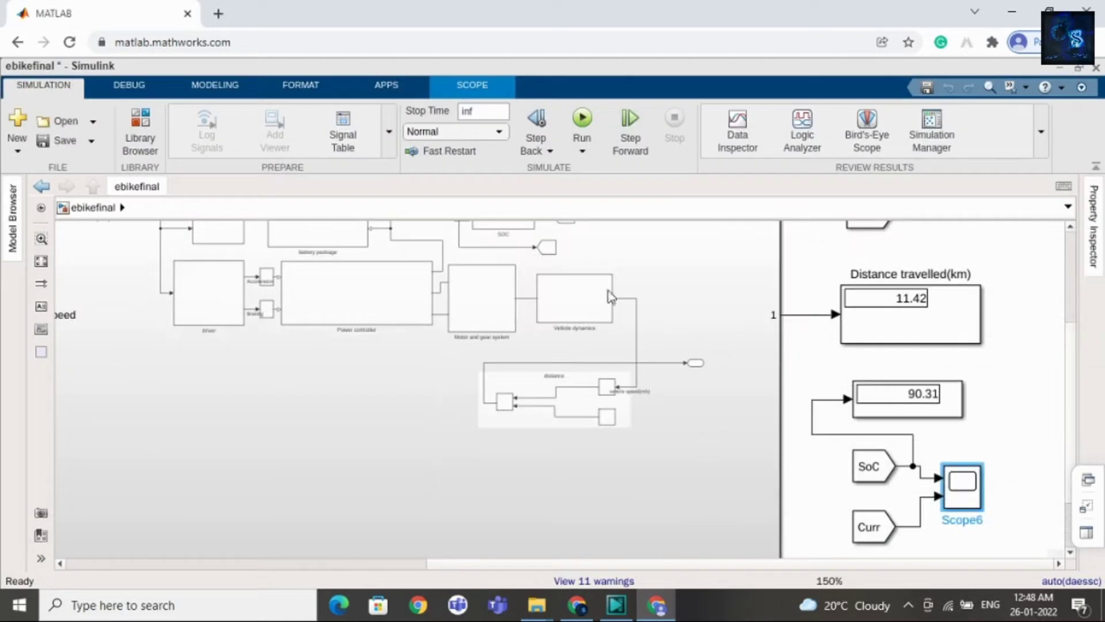
{"action": "left_click", "coordinate": [41, 261]}
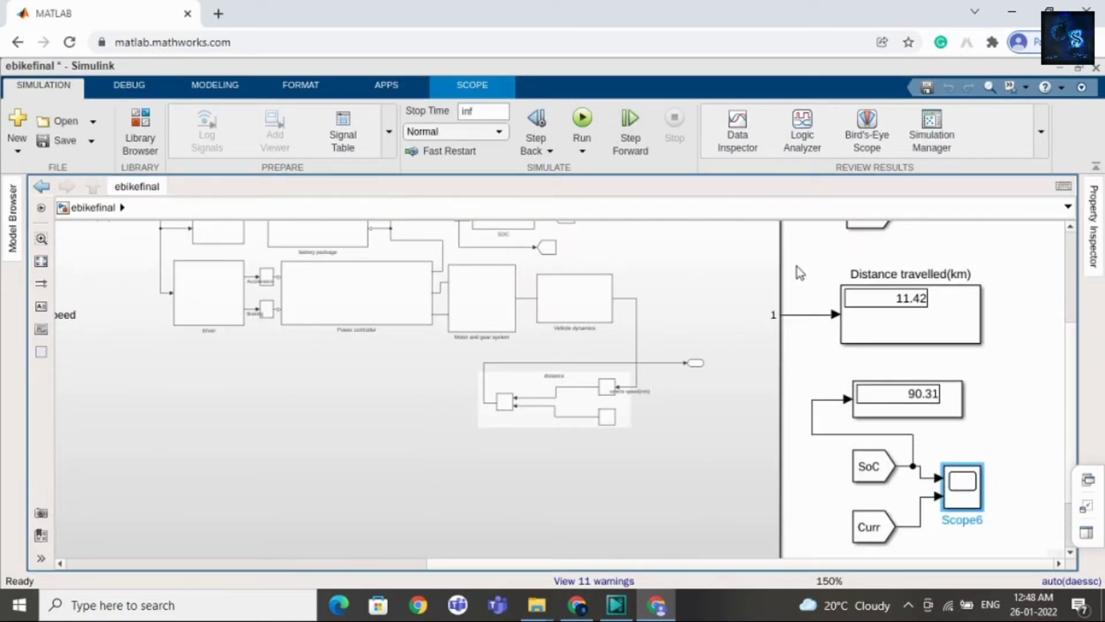
{"action": "left_click", "coordinate": [865, 441]}
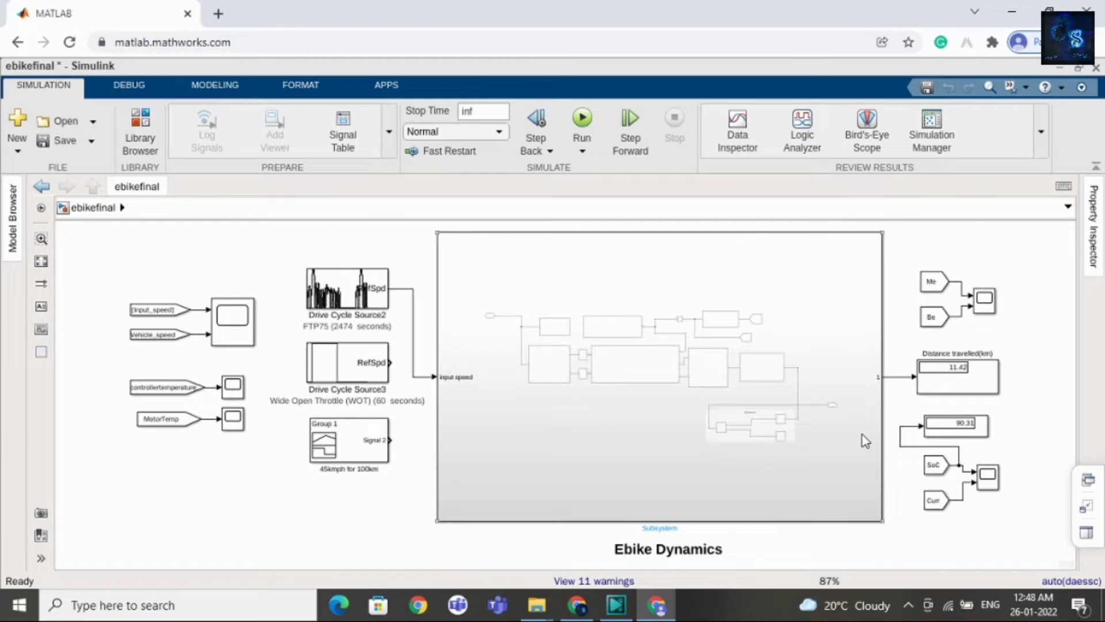
Select Scope5, the controllertemperature scope, Scope4 and the Subsystem block in turn.
{"action": "left_click", "coordinate": [228, 327]}
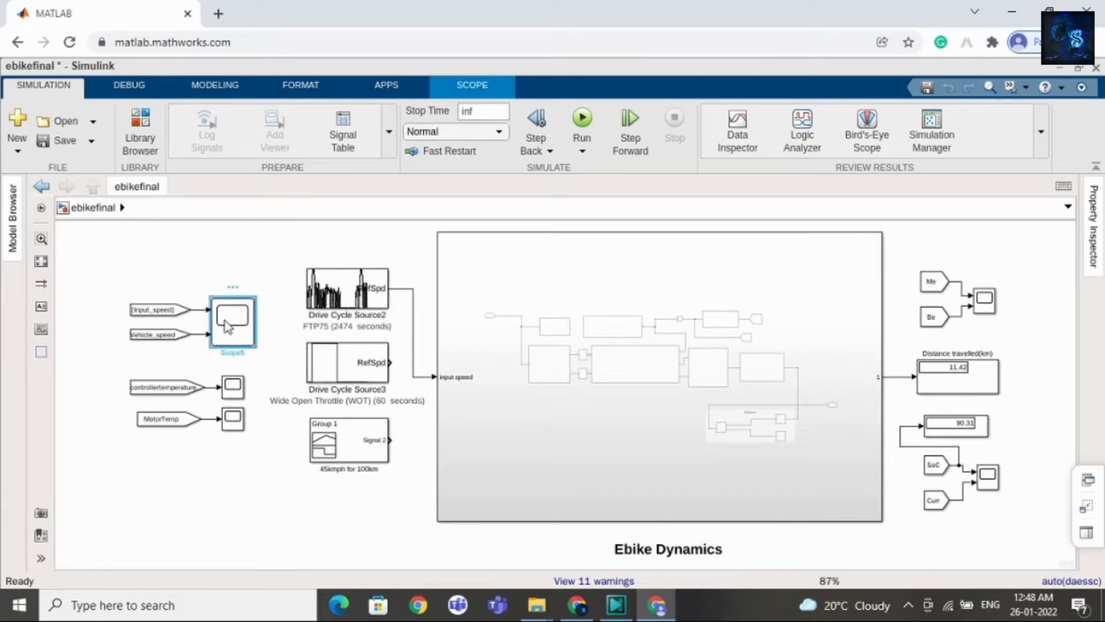
{"action": "left_click", "coordinate": [233, 392]}
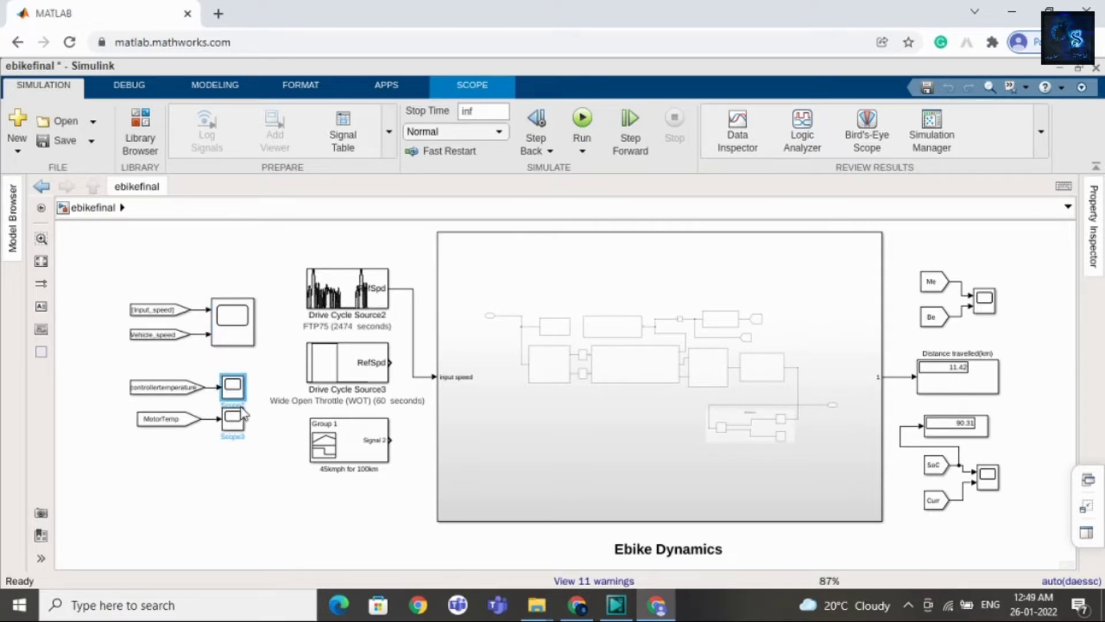
{"action": "left_click", "coordinate": [986, 305]}
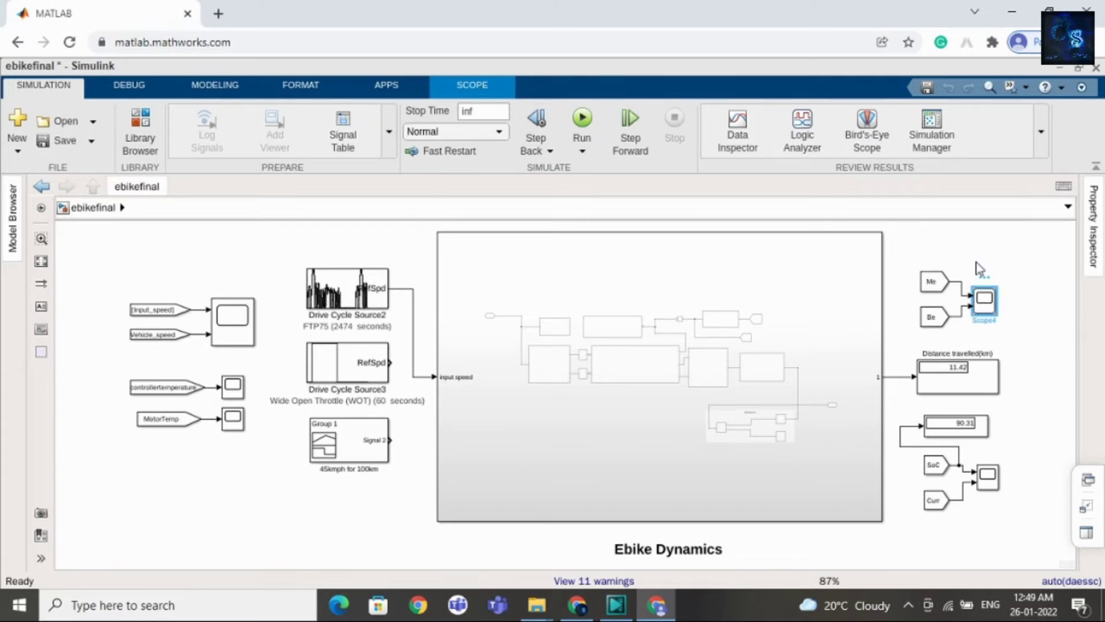
{"action": "mouse_move", "coordinate": [977, 263]}
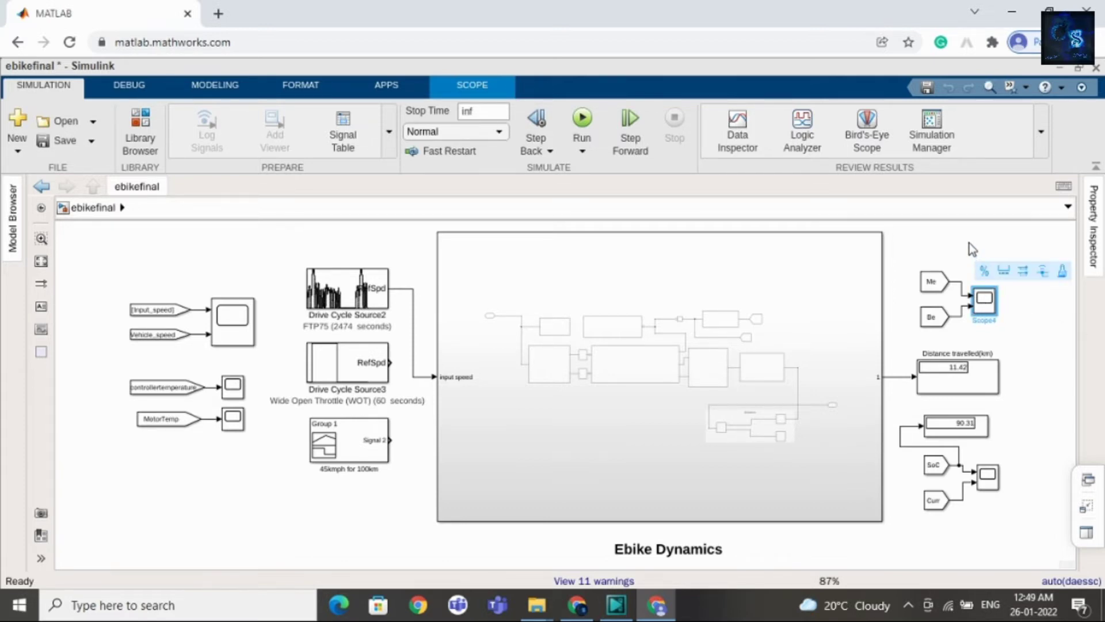
{"action": "left_click", "coordinate": [721, 337]}
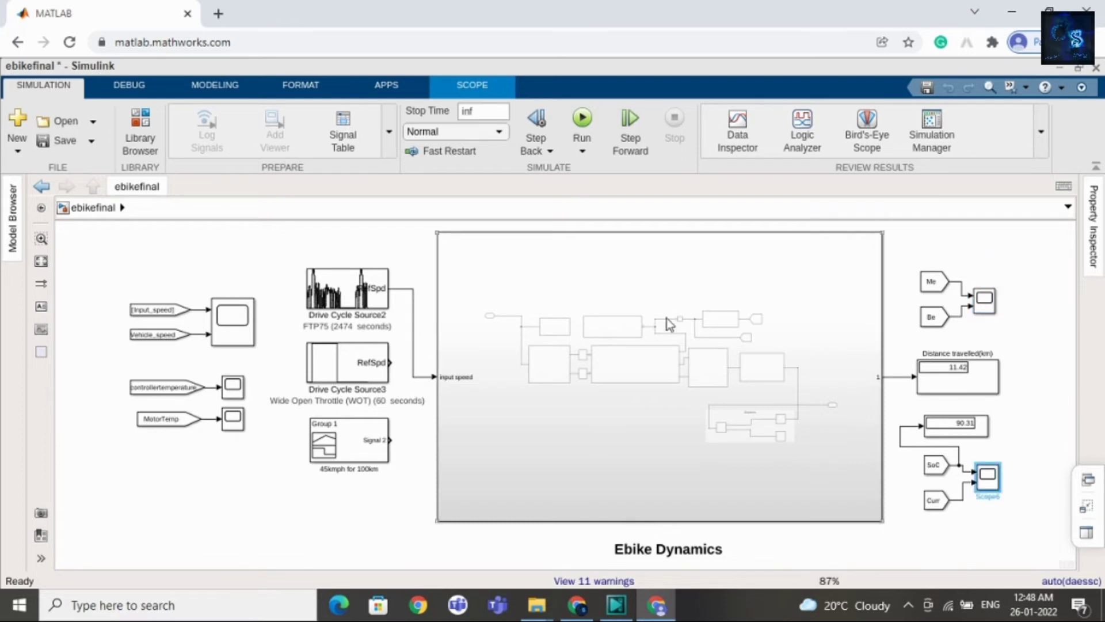